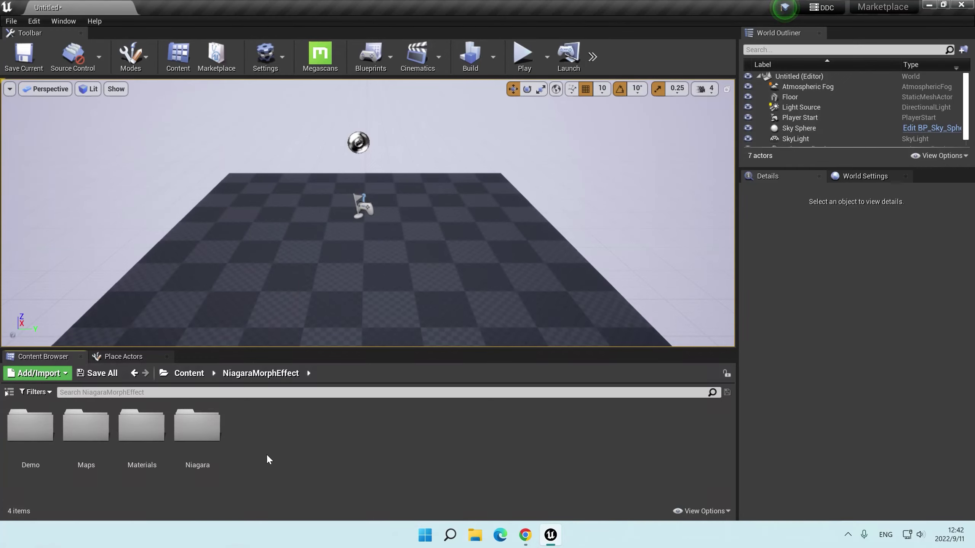
Place BP_Morph_SK_2 from Demo > ExampleBP and a ThirdPersonIdle character into the level.
double_click(31, 426)
double_click(80, 446)
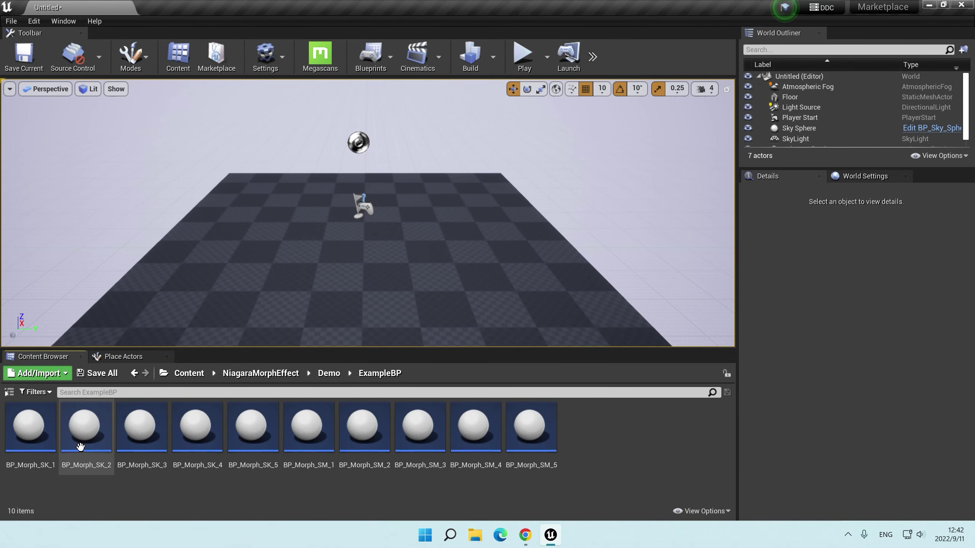
drag(88, 446, 396, 252)
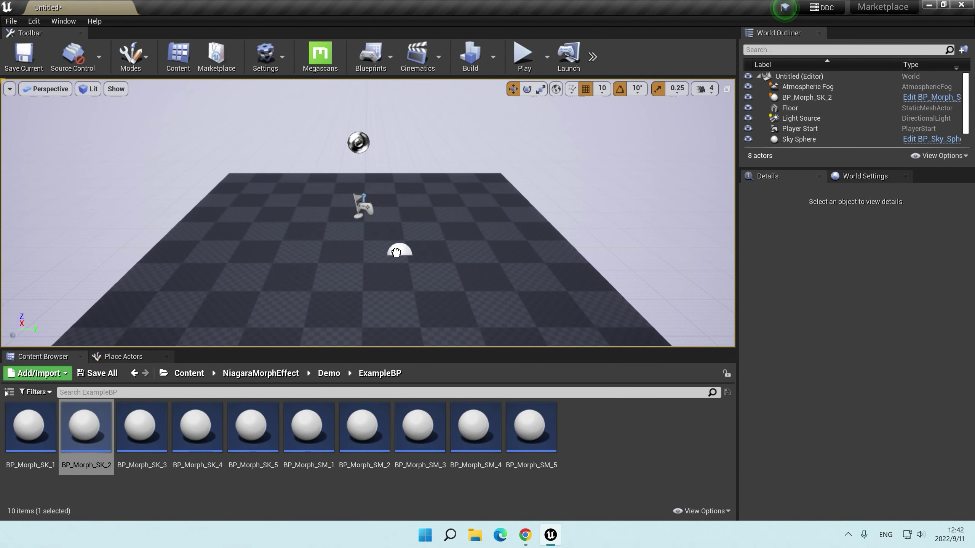
click(278, 374)
text(idle)
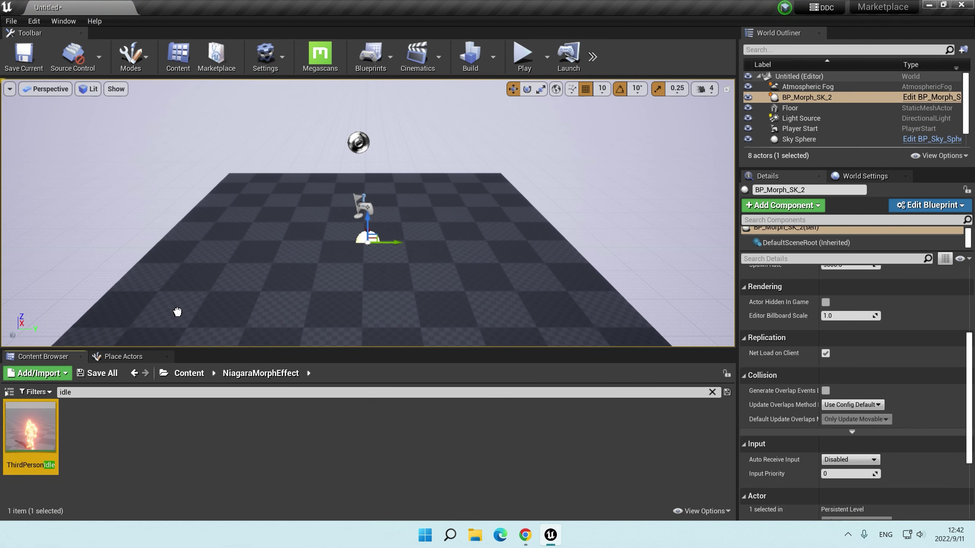
mouse_move(31, 426)
mouse_down()
mouse_move(272, 254)
mouse_move(468, 274)
mouse_move(469, 295)
mouse_up()
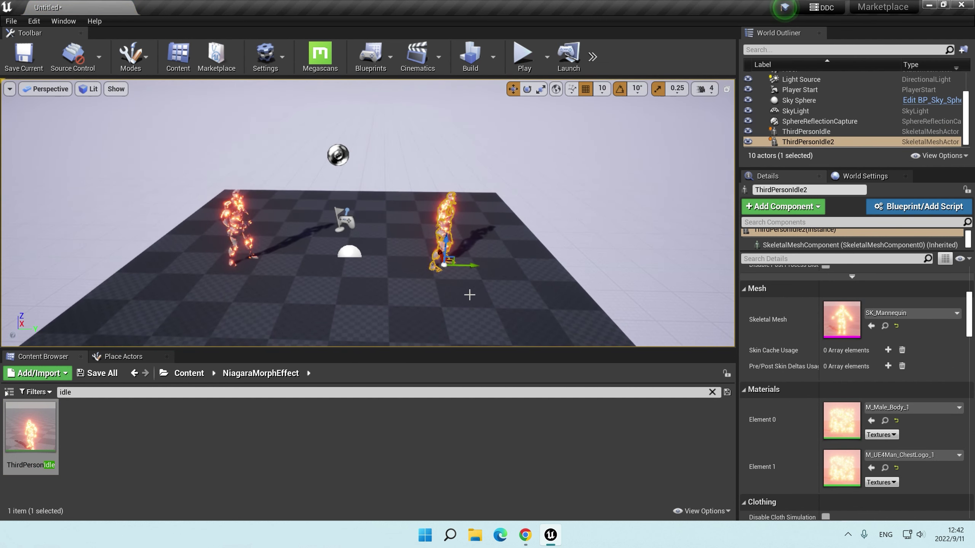
Give the left ThirdPersonIdle the M_Male_Body_2 and M_UE4Man_ChestLogo_2 materials.
click(202, 378)
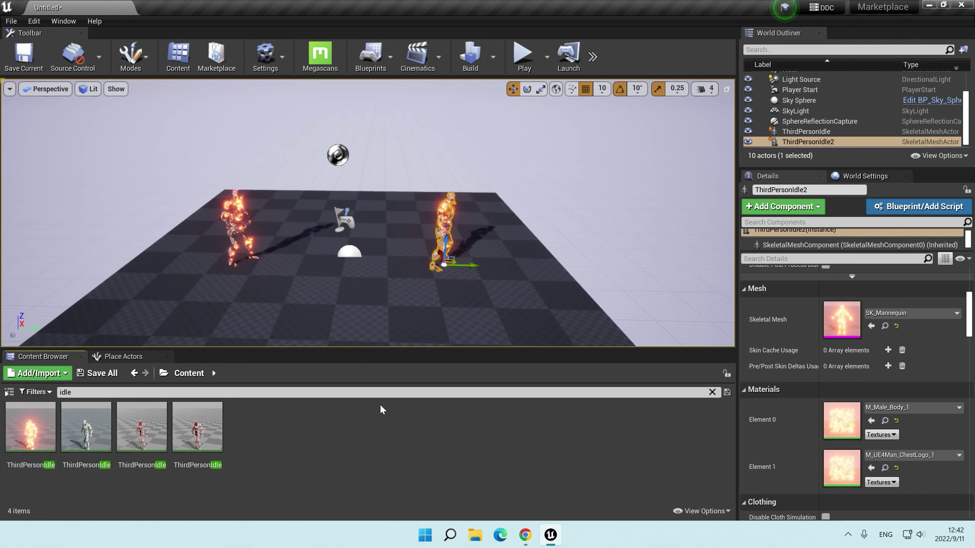
click(884, 420)
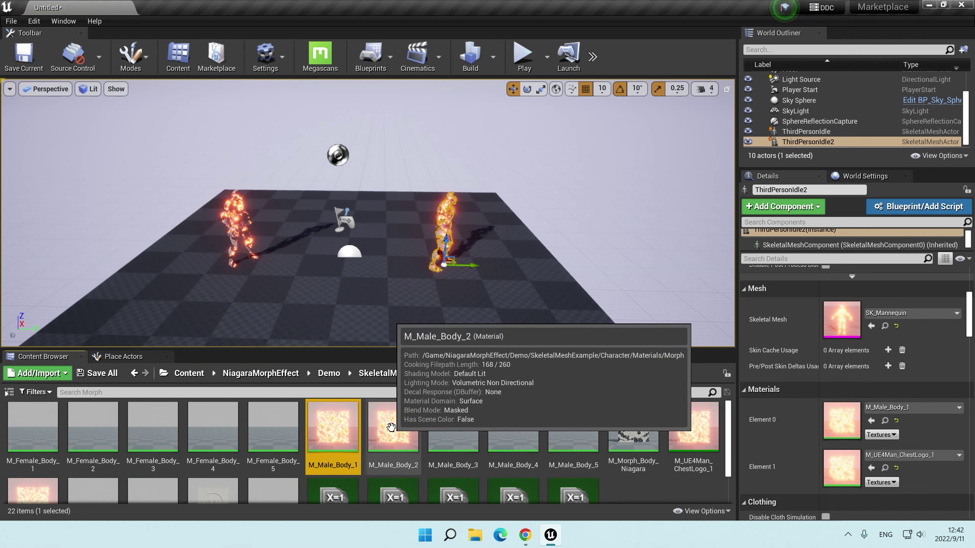
click(238, 217)
click(235, 231)
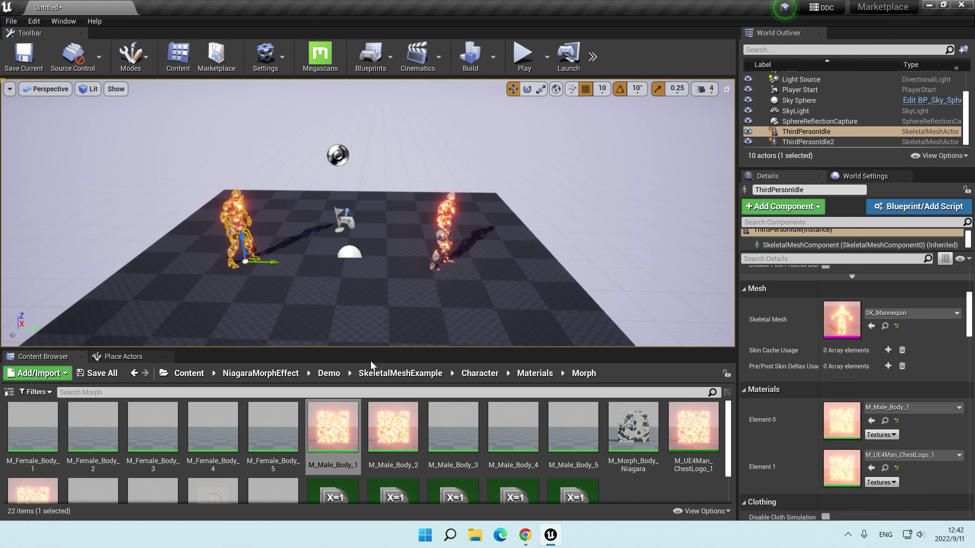
drag(393, 426, 841, 421)
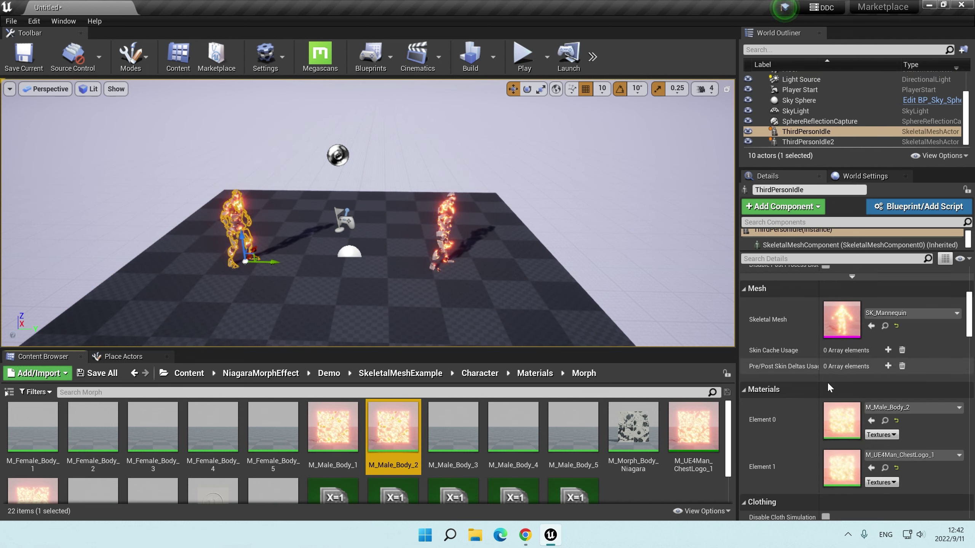
scroll(154, 442, down, 1)
drag(32, 455, 815, 462)
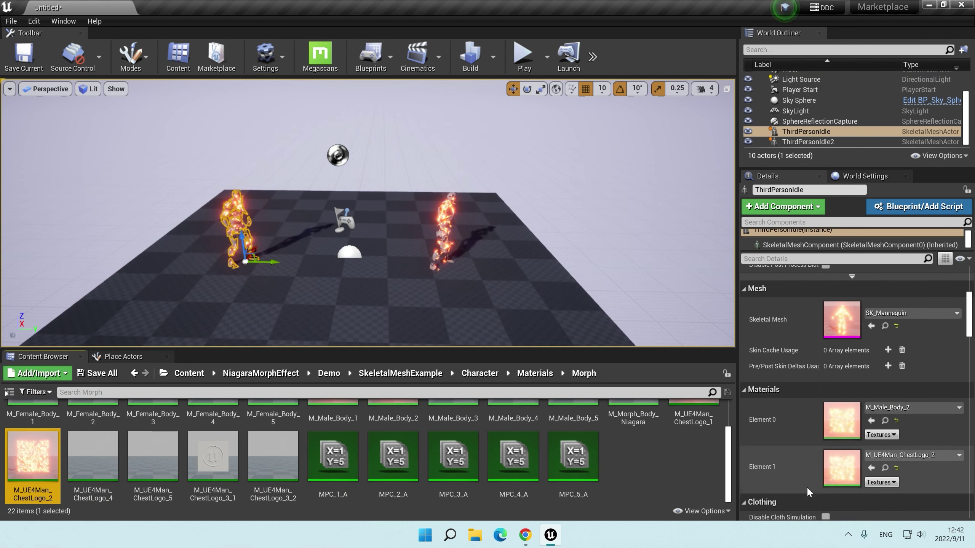
Switch ThirdPersonIdle2's mesh to SK_Mannequin_Female with M_Female_Body_2 as Element 0.
click(808, 142)
click(883, 313)
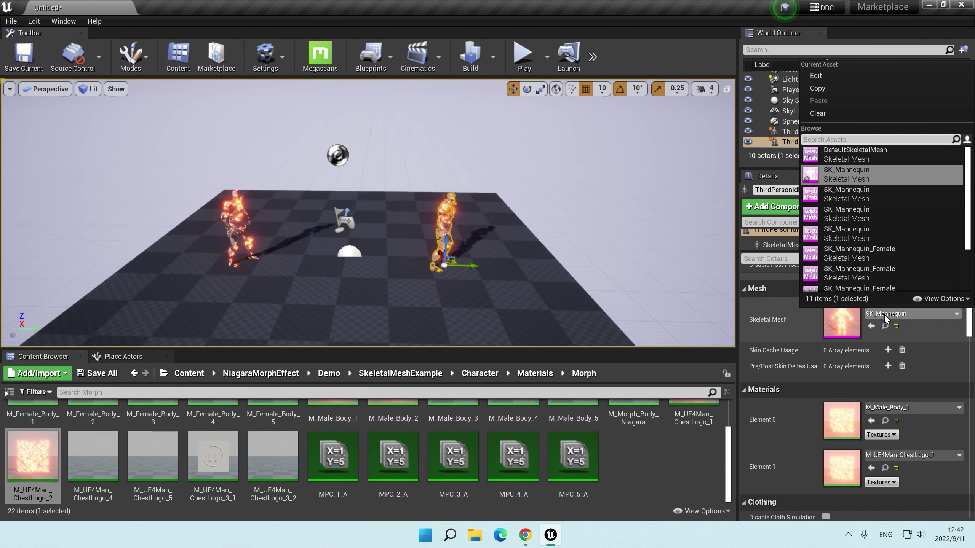
click(869, 250)
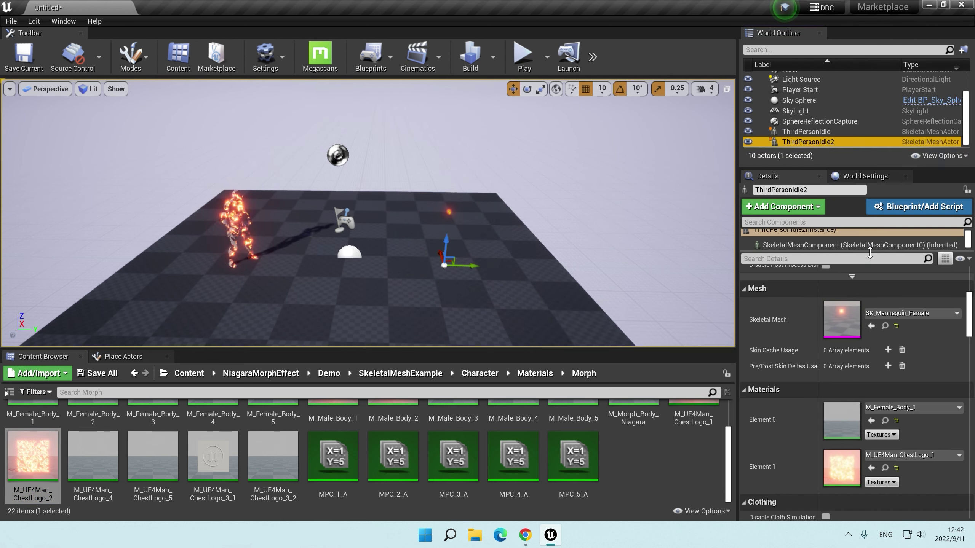
scroll(452, 453, up, 1)
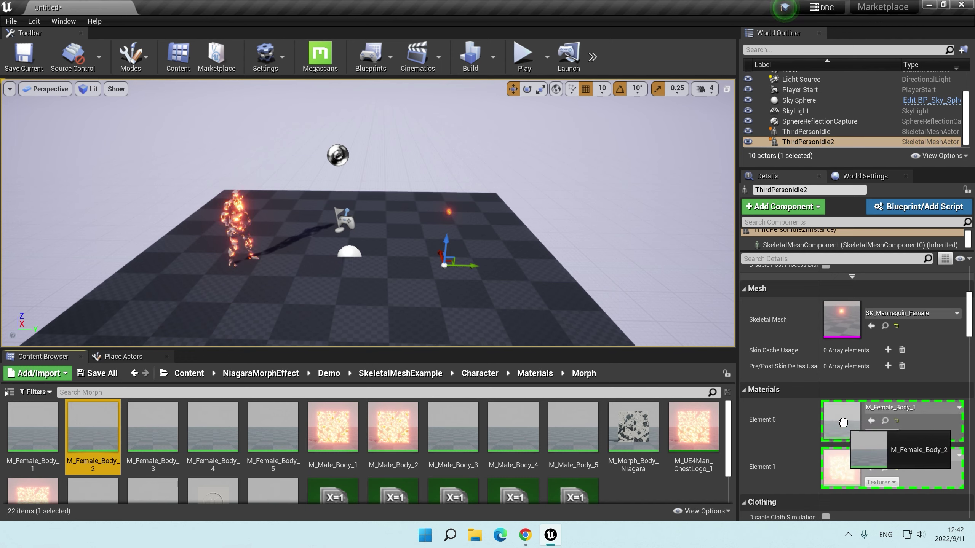
drag(100, 437, 752, 426)
scroll(788, 439, down, 2)
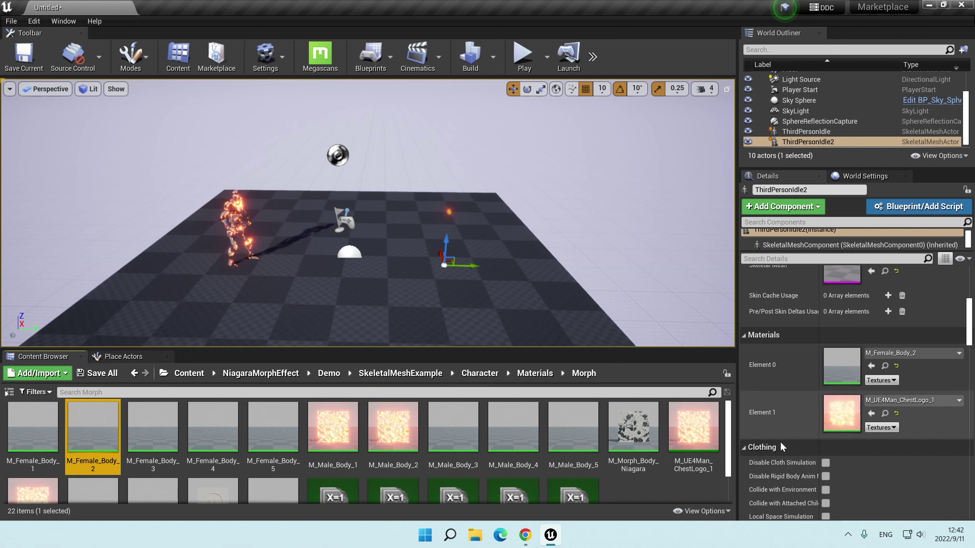
click(23, 56)
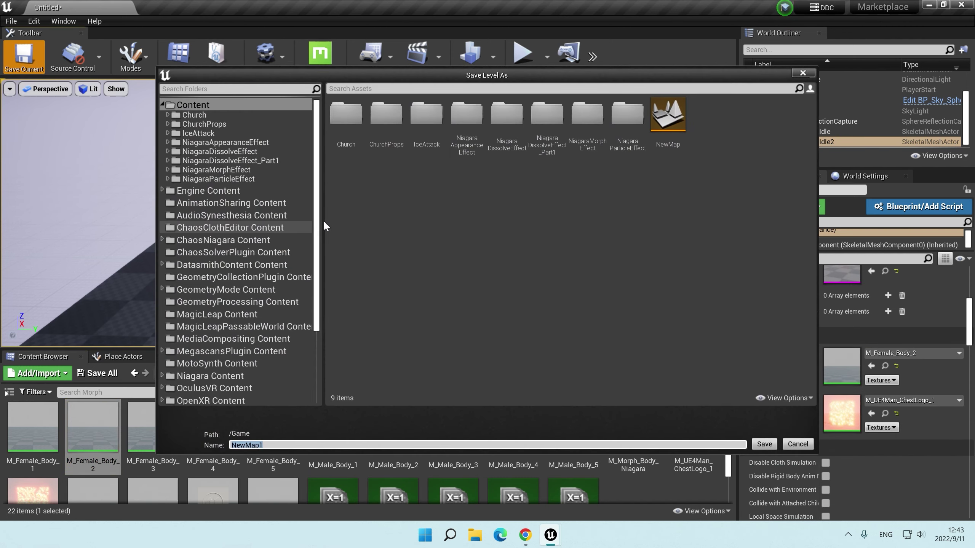
key(Escape)
right_drag(428, 227, 412, 210)
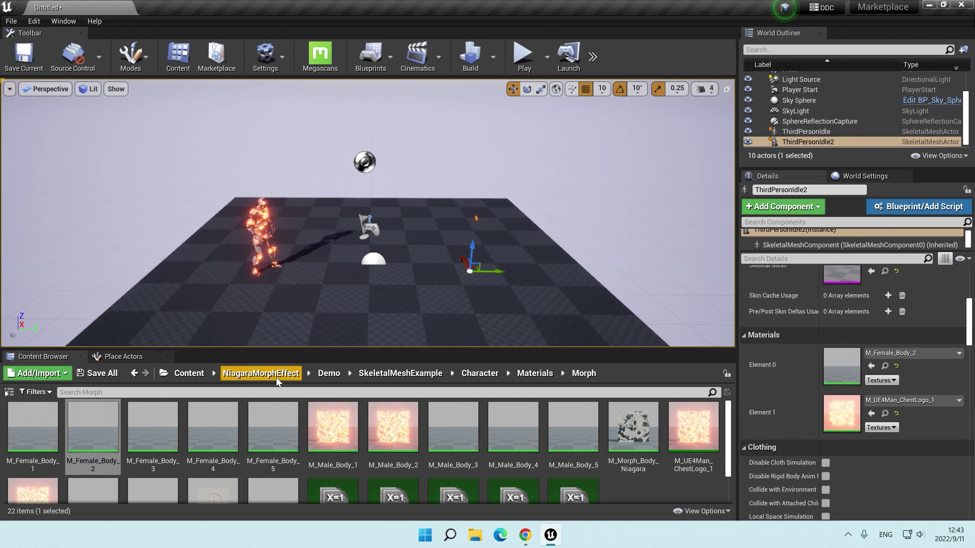
click(192, 373)
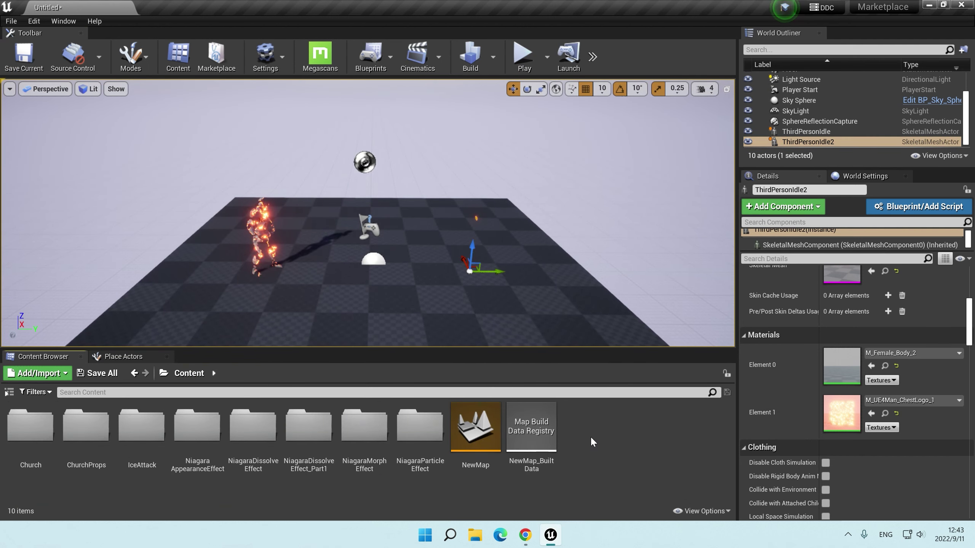
click(885, 366)
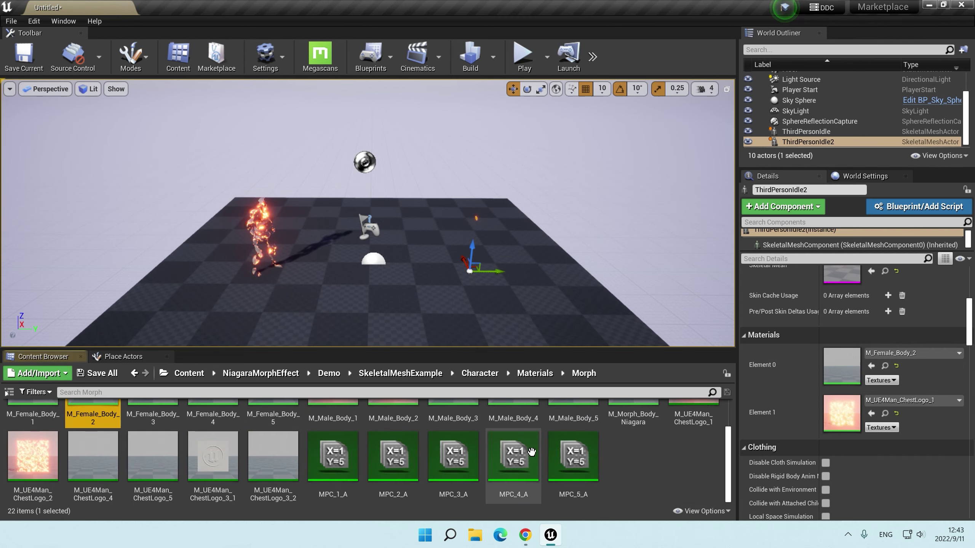
Set MPC_2_A's Amount_Male default value to 1.0, save it, and close the editor.
double_click(389, 470)
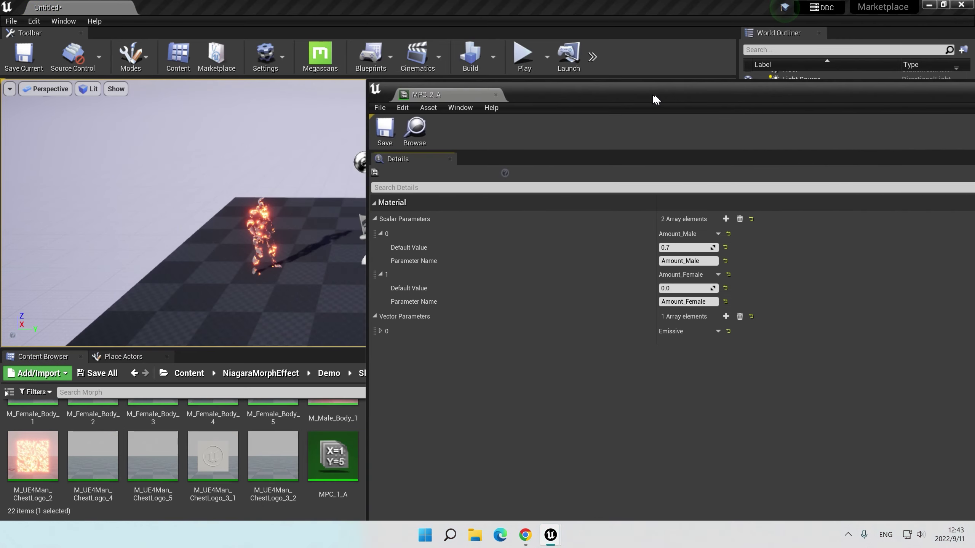
drag(655, 99, 805, 103)
click(829, 251)
text(1)
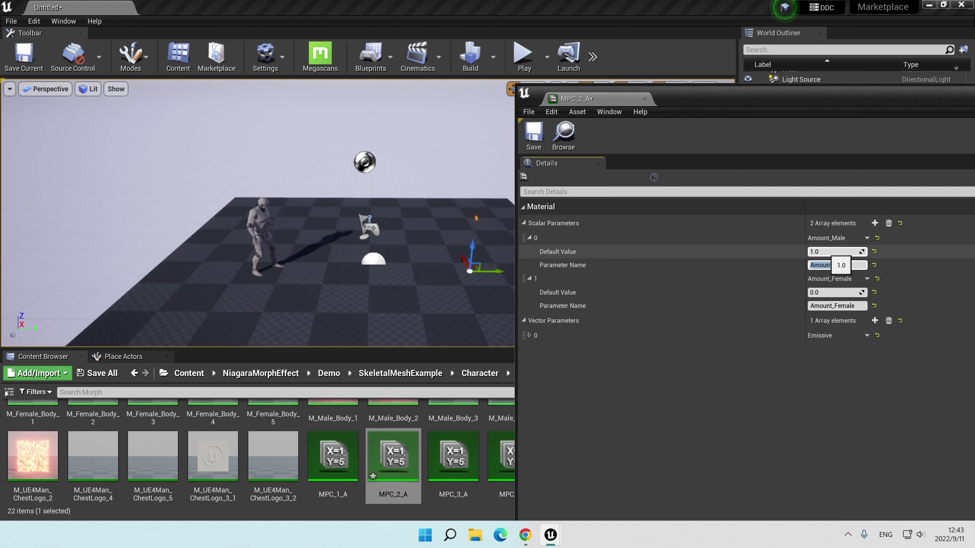
click(533, 134)
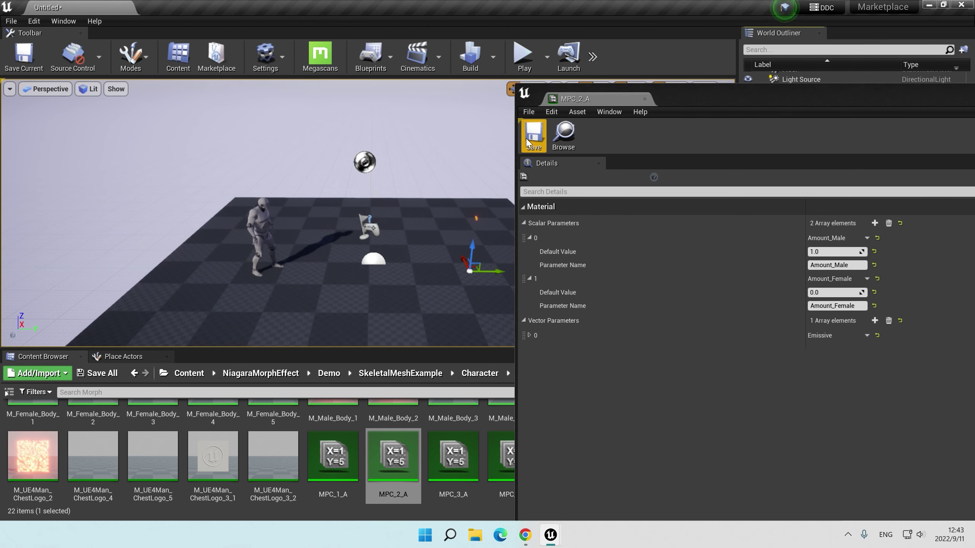
drag(742, 96, 325, 157)
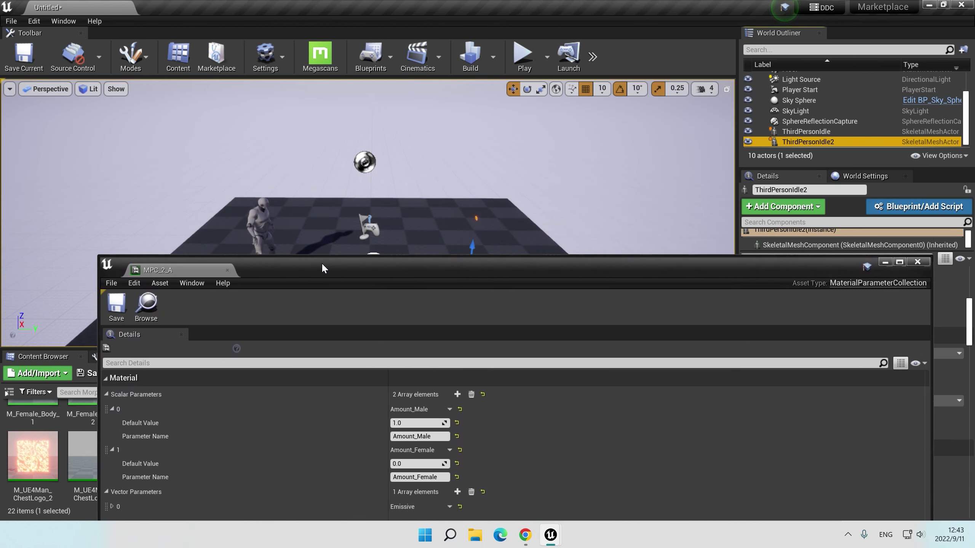
click(913, 155)
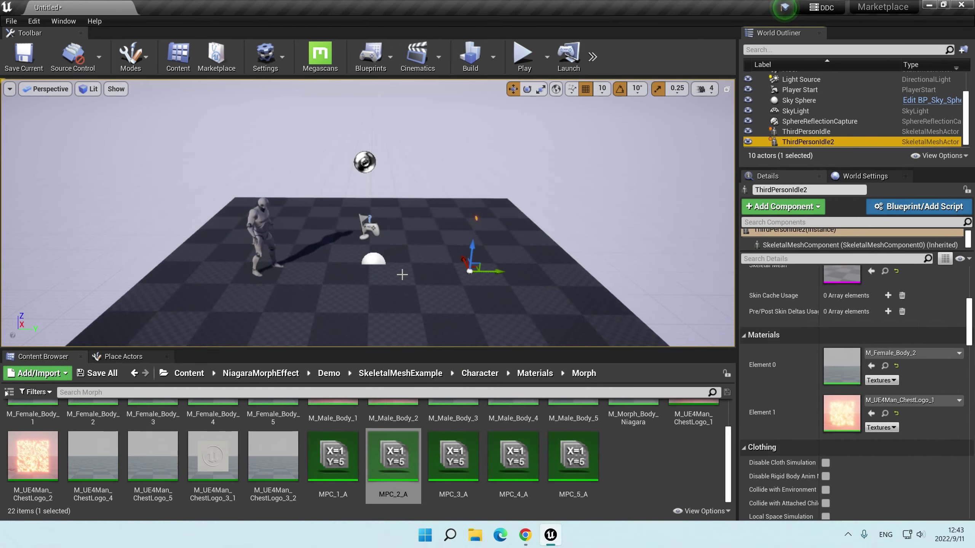
Create a level sequence saved as NewLevelSequence with a Cine Camera and camera cuts.
click(417, 56)
click(430, 99)
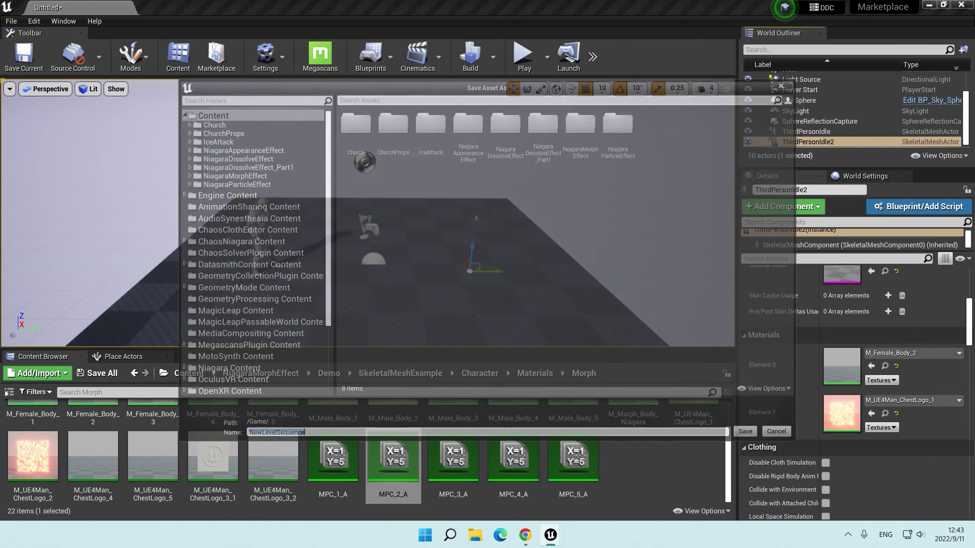
click(755, 444)
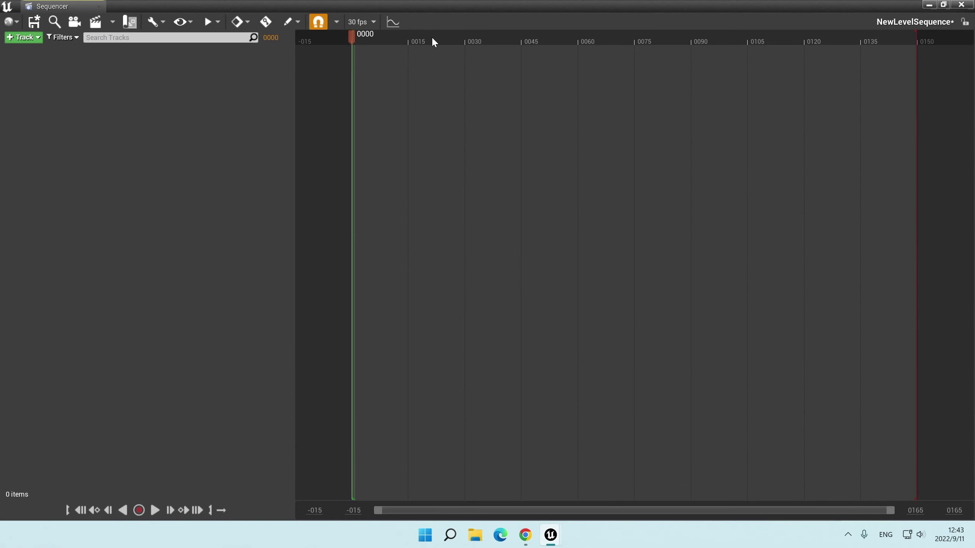
click(96, 23)
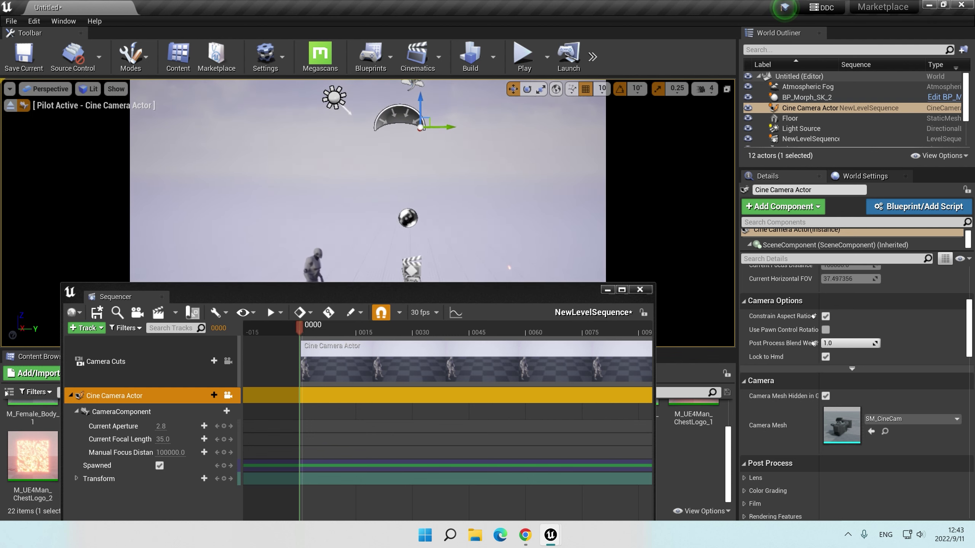
right_drag(407, 181, 455, 184)
click(455, 184)
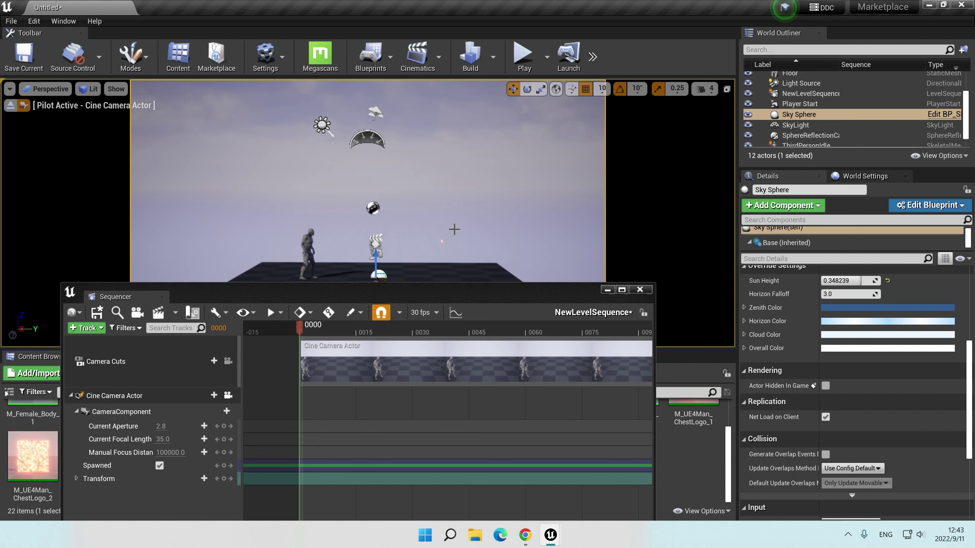
Add BP_Morph_SK_2 to the sequence as a track and convert it to Spawnable.
drag(427, 287, 542, 133)
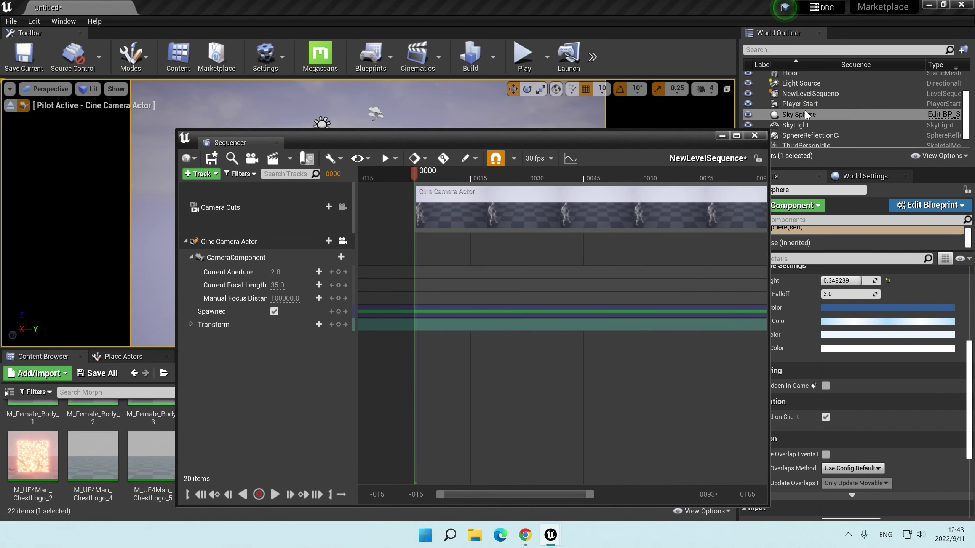
scroll(816, 140, up, 3)
drag(807, 97, 259, 366)
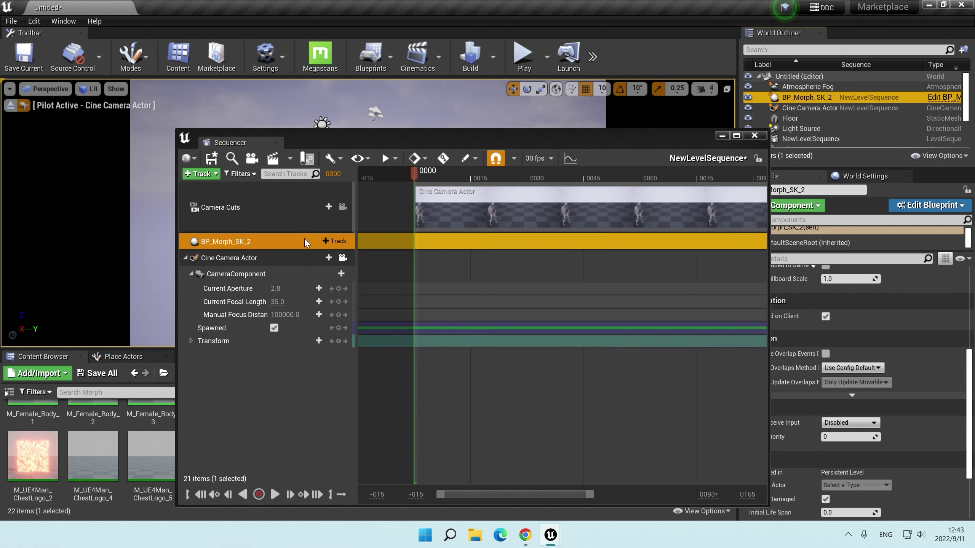
right_click(317, 244)
click(341, 247)
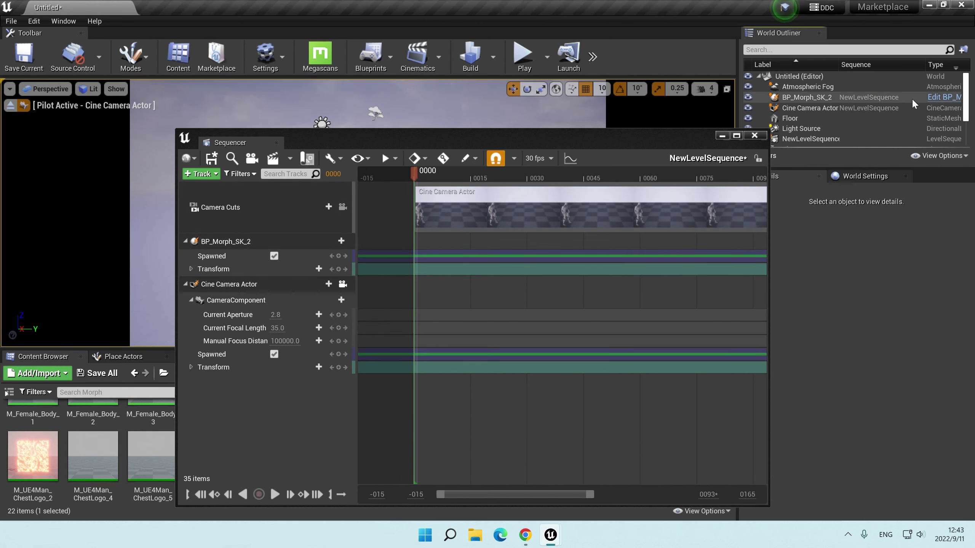
Expose the skeletal mesh components, Vortex Force, Spring Force and Spawn Rate to cinematics, then compile.
click(929, 102)
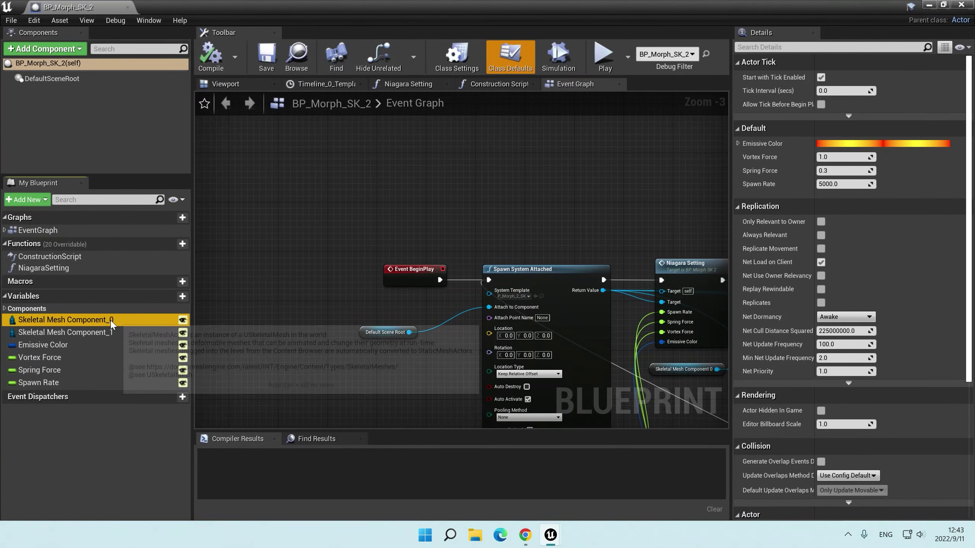
click(111, 322)
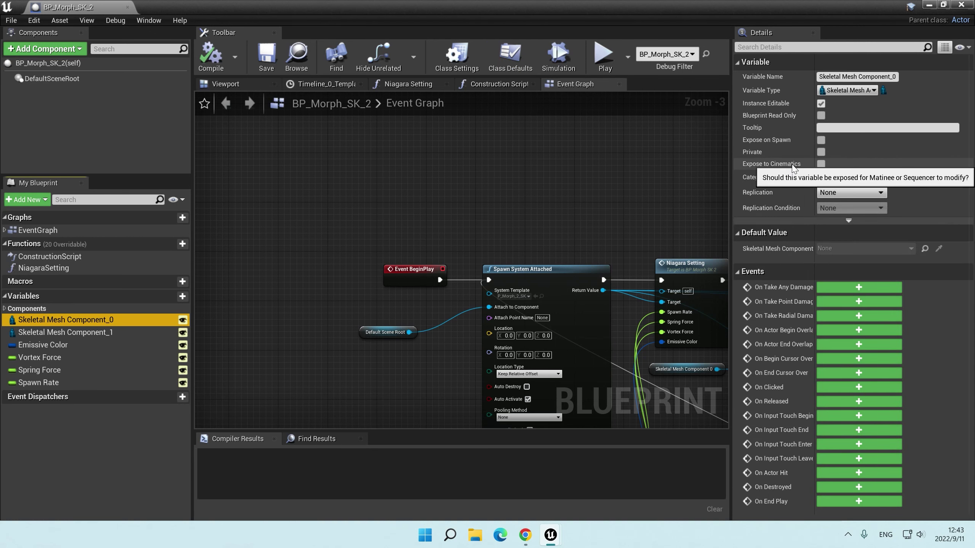
click(820, 164)
click(82, 333)
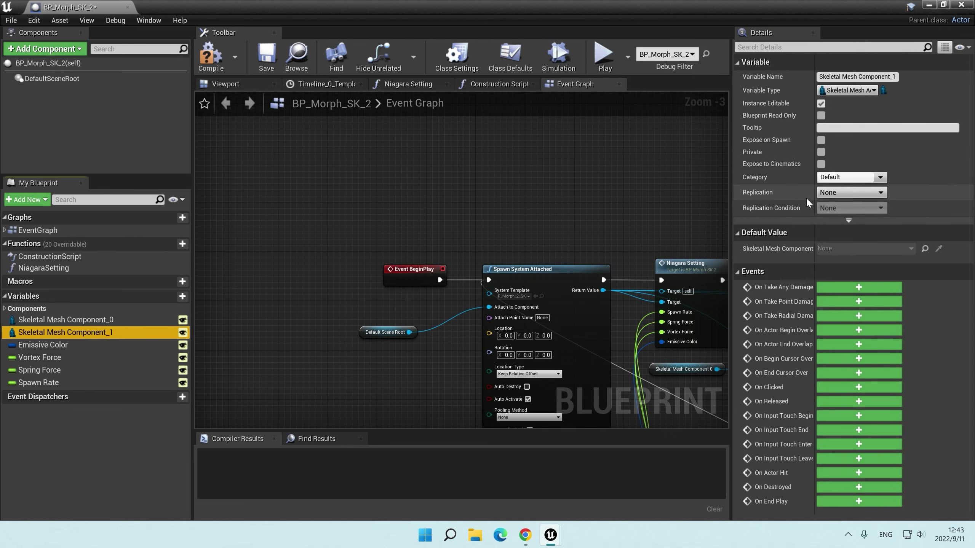
key(Down)
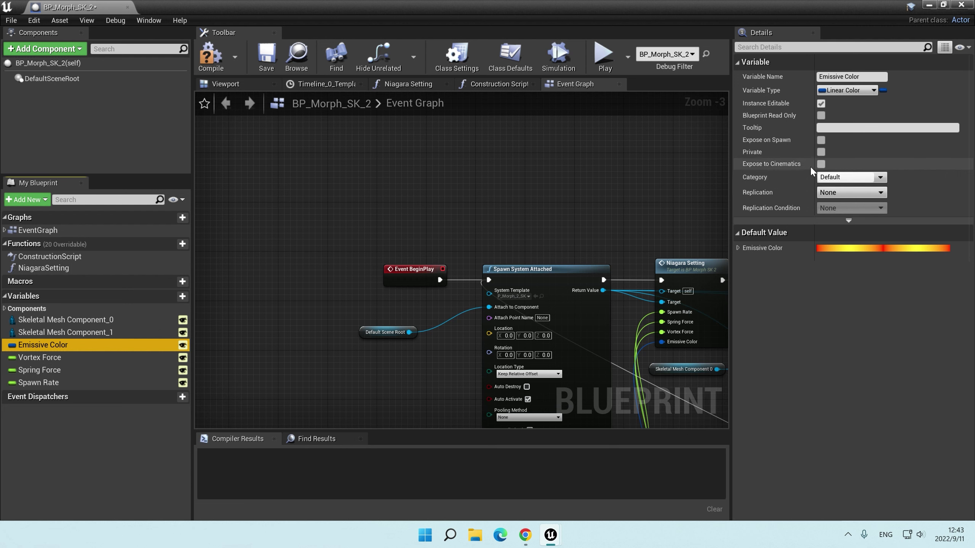
click(40, 357)
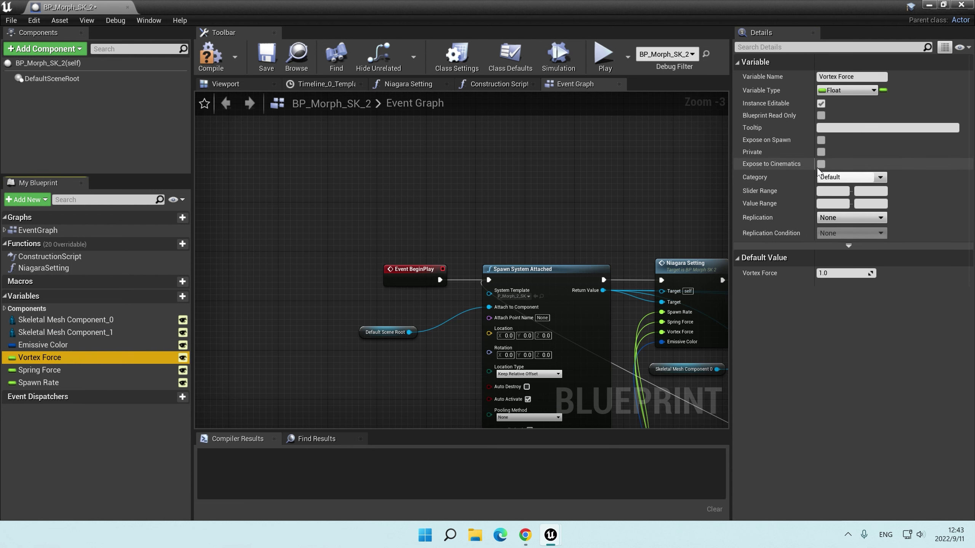
click(40, 369)
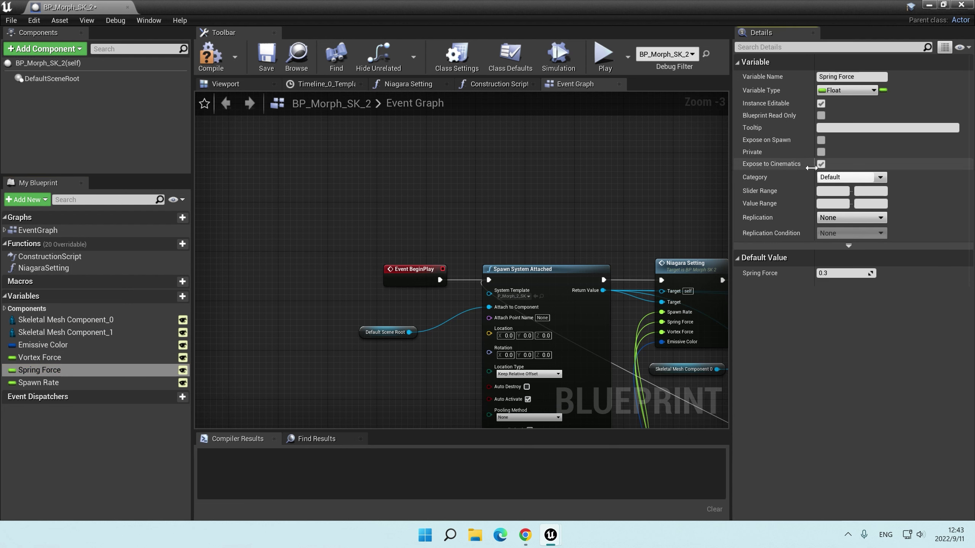
key(Down)
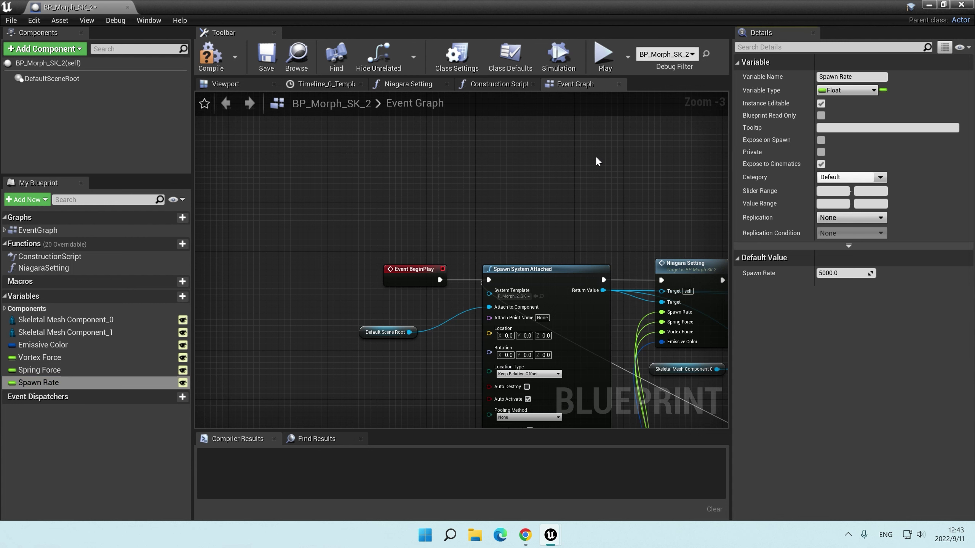
click(210, 57)
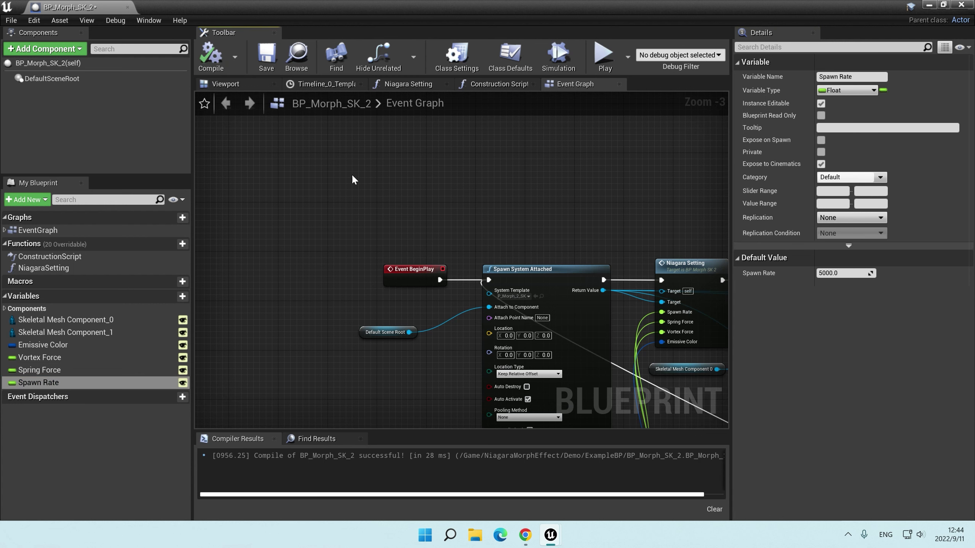
click(927, 5)
Add two Skeletal Mesh Component tracks to BP_Morph_SK_2 in Sequencer.
click(315, 206)
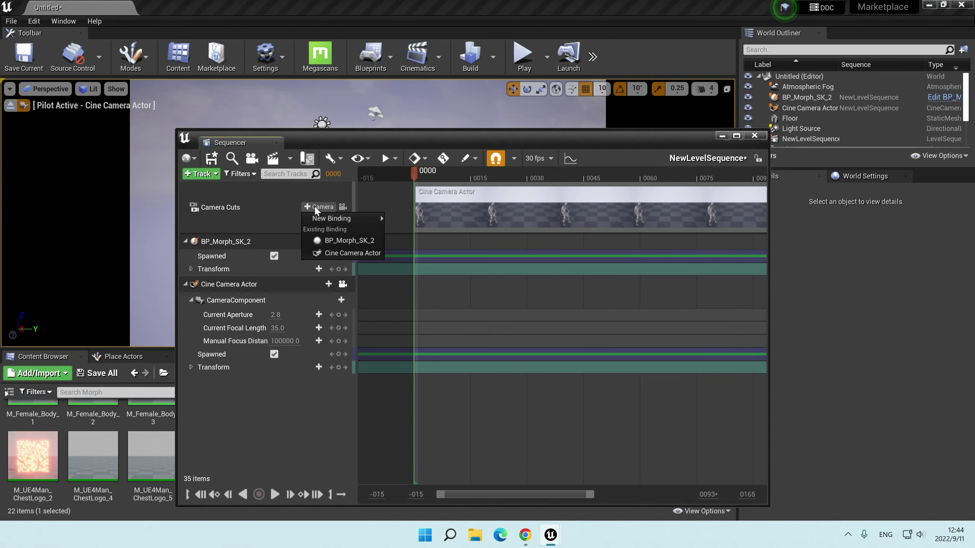
click(253, 227)
click(332, 241)
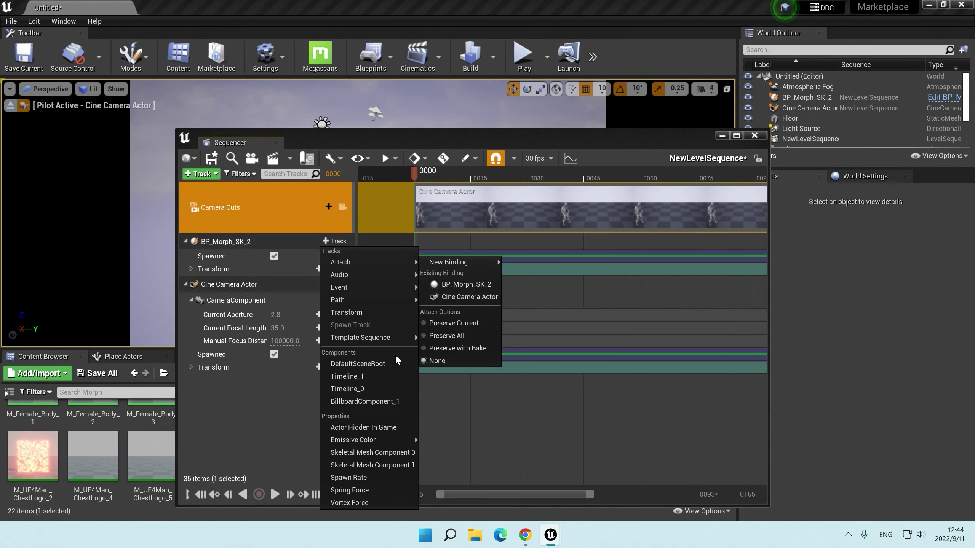
click(395, 354)
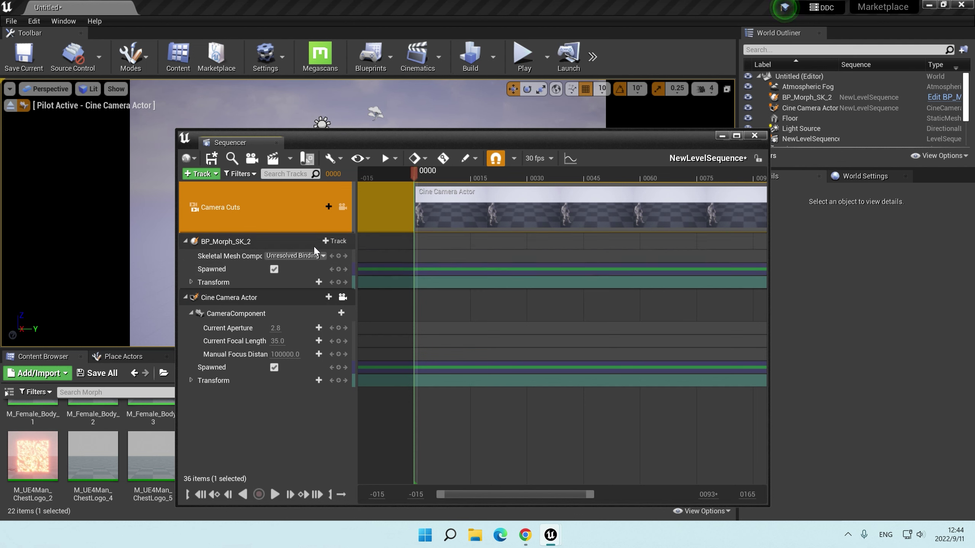
click(334, 242)
click(357, 465)
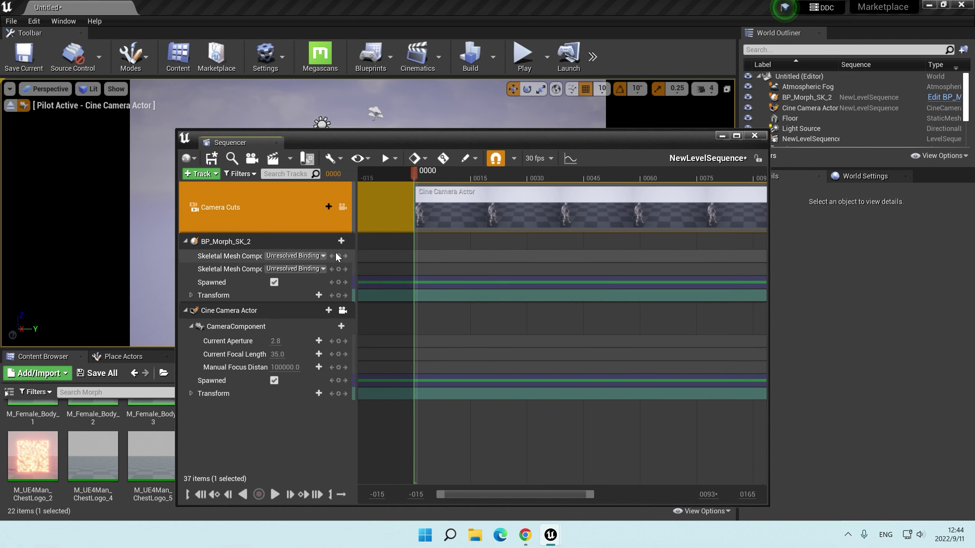
Add Spring Force, Spawn Rate and Vortex Force tracks to BP_Morph_SK_2.
click(334, 241)
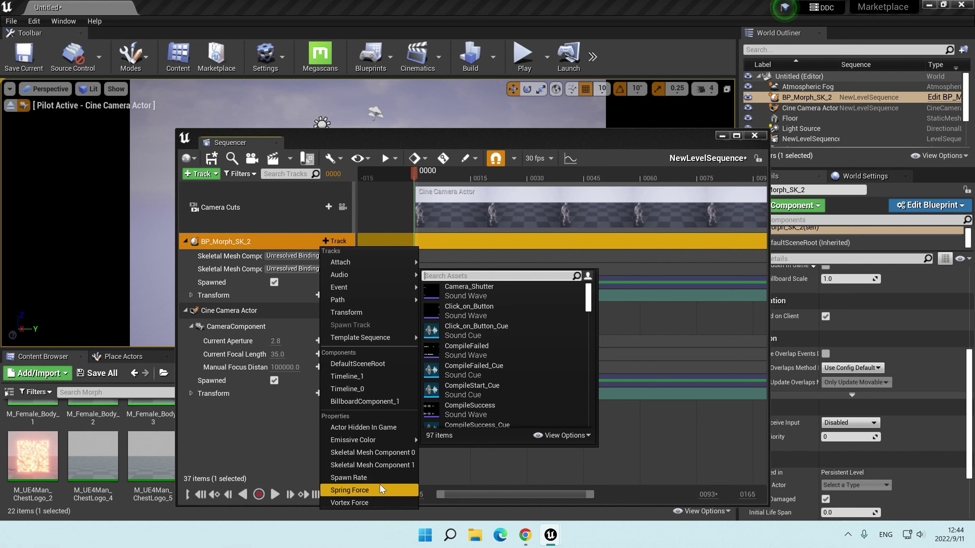
click(380, 490)
click(334, 241)
click(360, 488)
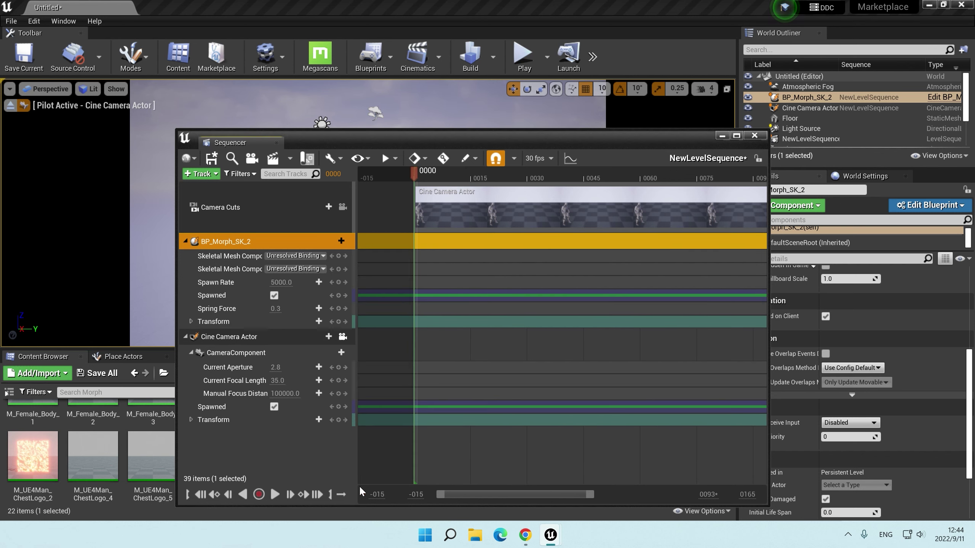
click(341, 244)
click(368, 504)
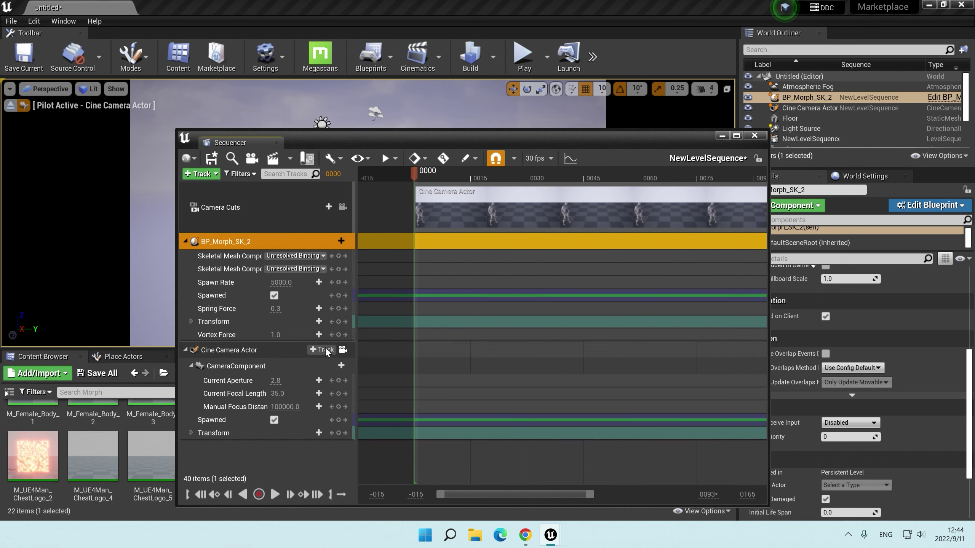
Close BP_Morph_SK_2's track list unchanged and select ThirdPersonIdle in the World Outliner.
click(335, 242)
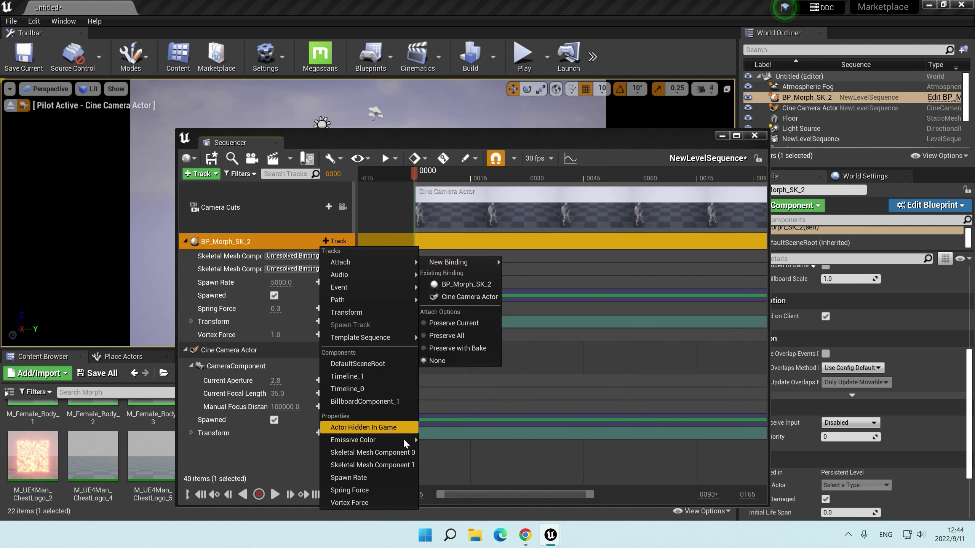
mouse_move(386, 445)
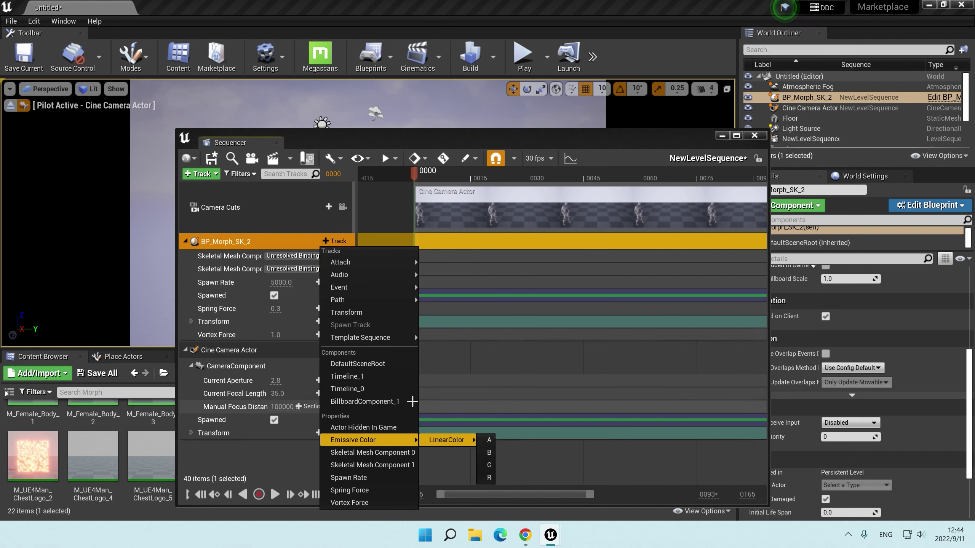
mouse_move(340, 262)
click(295, 244)
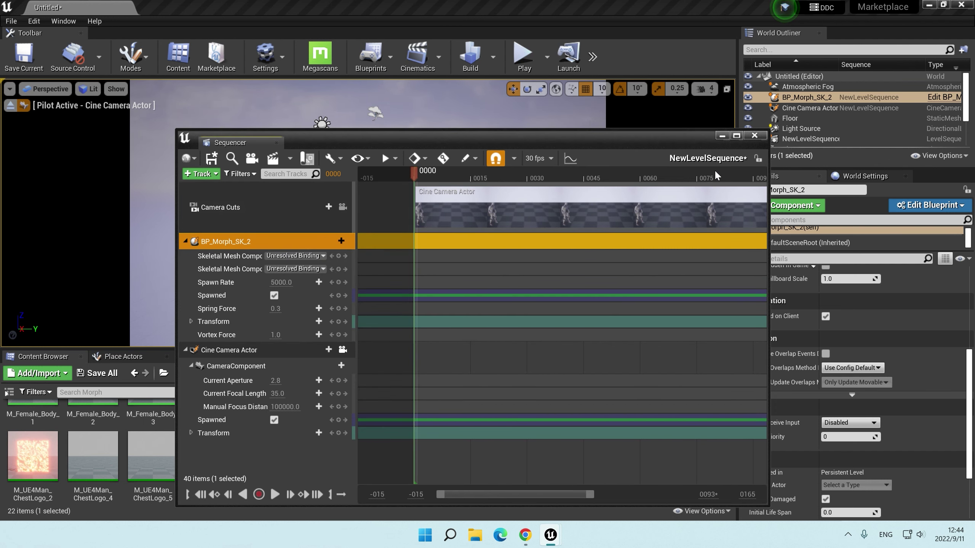
scroll(796, 123, down, 2)
scroll(797, 123, down, 1)
click(807, 132)
Add ThirdPersonIdle and ThirdPersonIdle2 to the sequence and bind them to the two skeletal mesh tracks.
ctrl+click(839, 140)
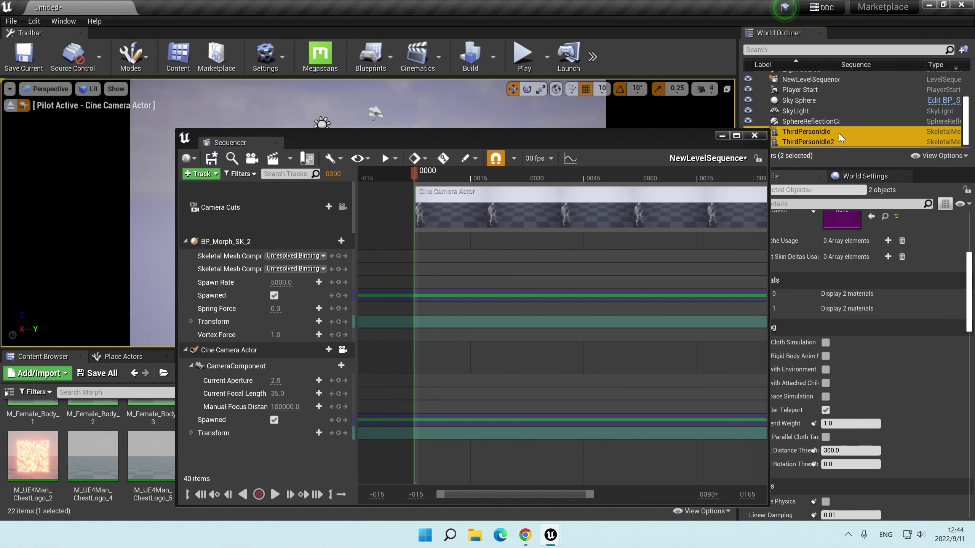
drag(319, 449, 320, 450)
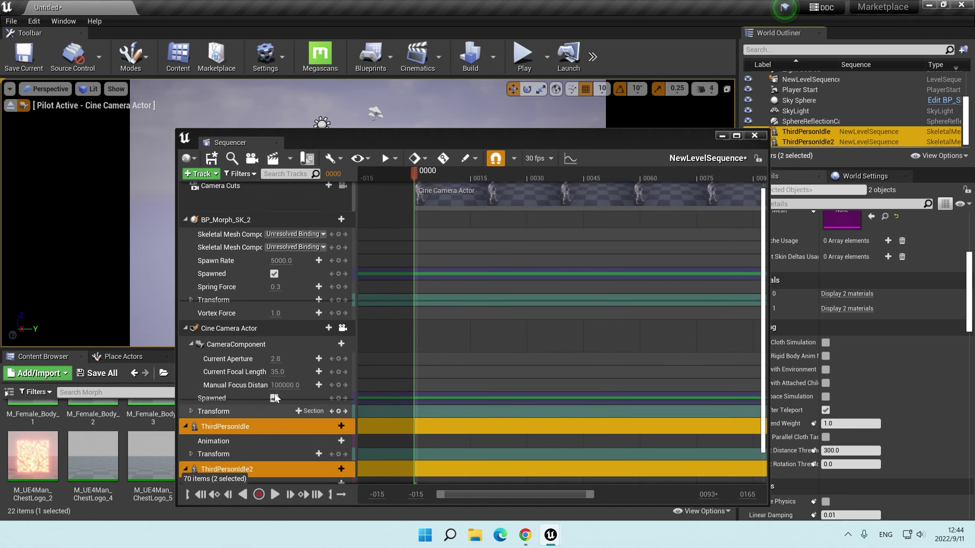
click(285, 252)
click(303, 288)
click(292, 265)
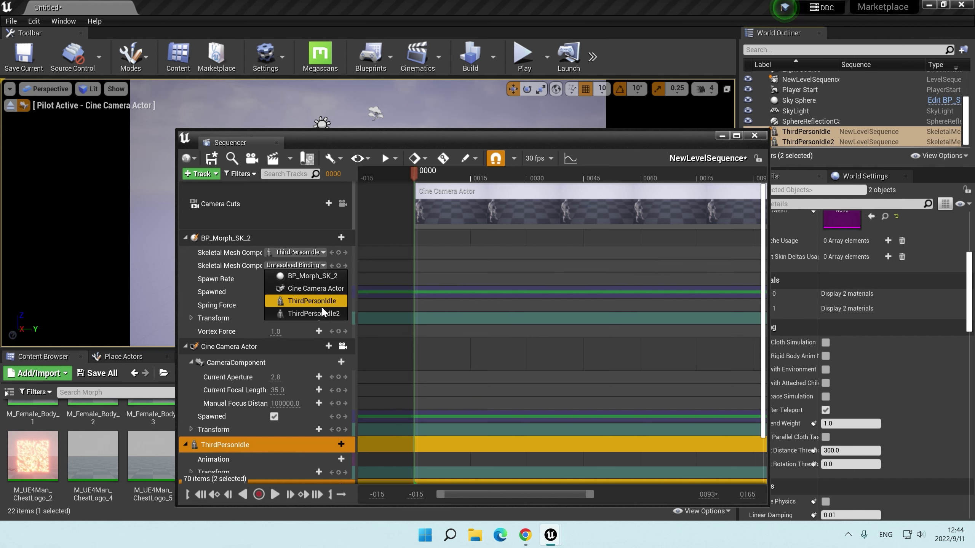
click(319, 311)
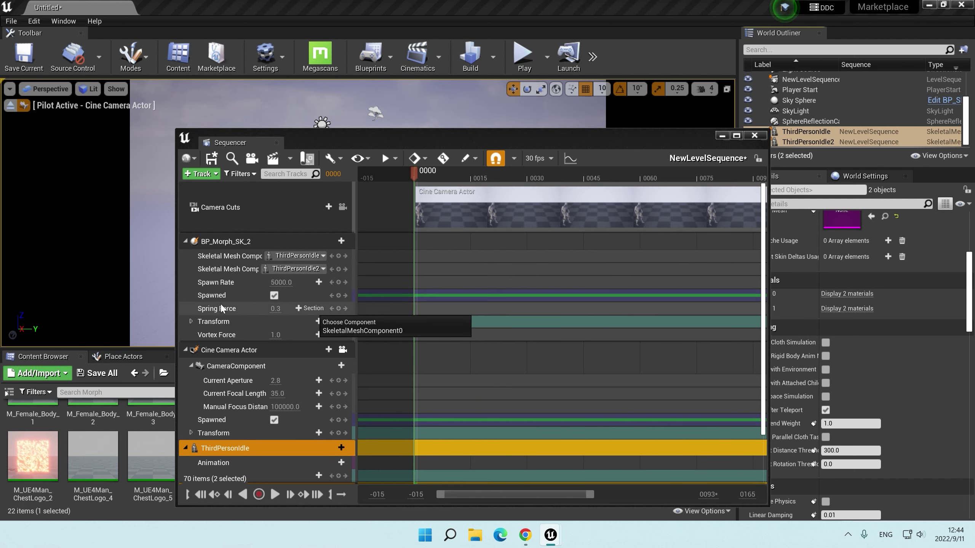
click(341, 241)
mouse_move(351, 288)
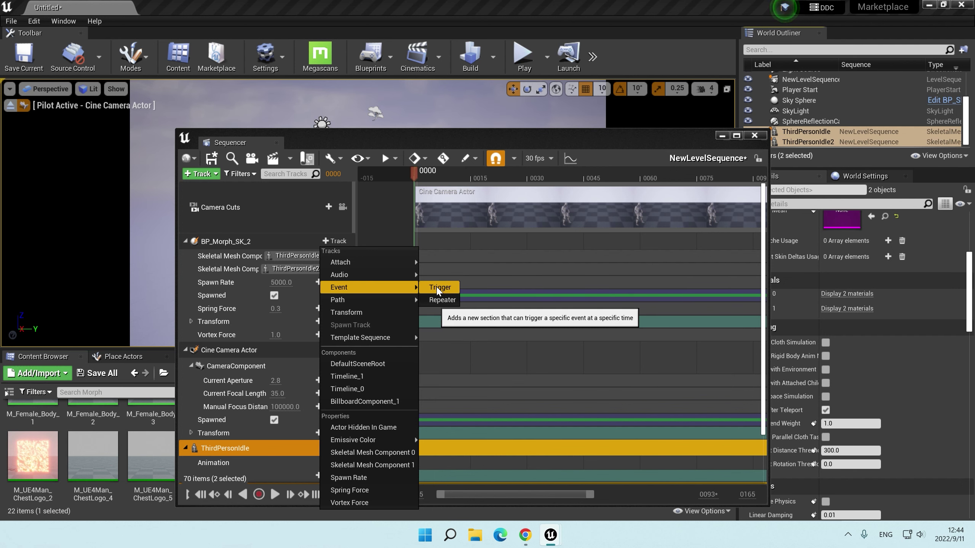
Add an Events trigger track keyed at frame 0001 and bind the key to a new event endpoint.
click(439, 291)
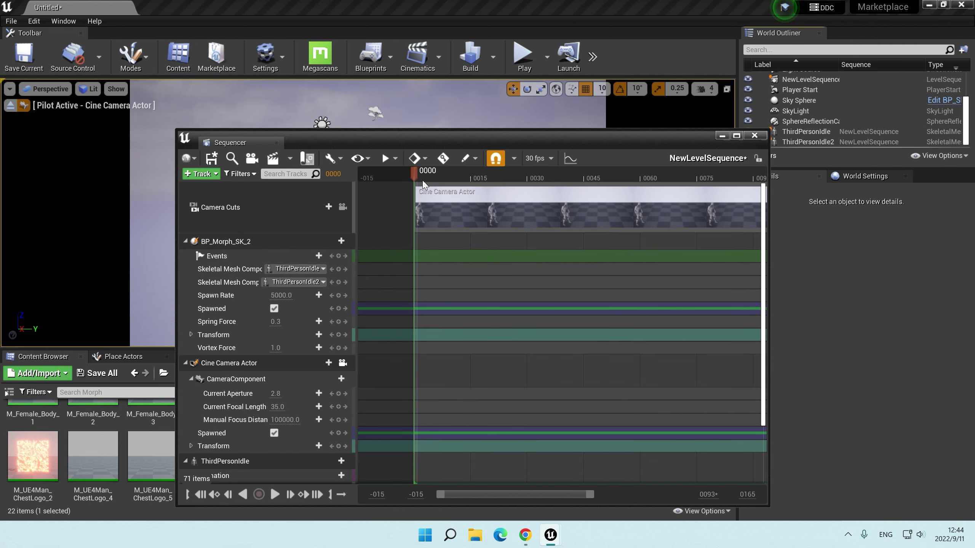
drag(416, 174, 421, 176)
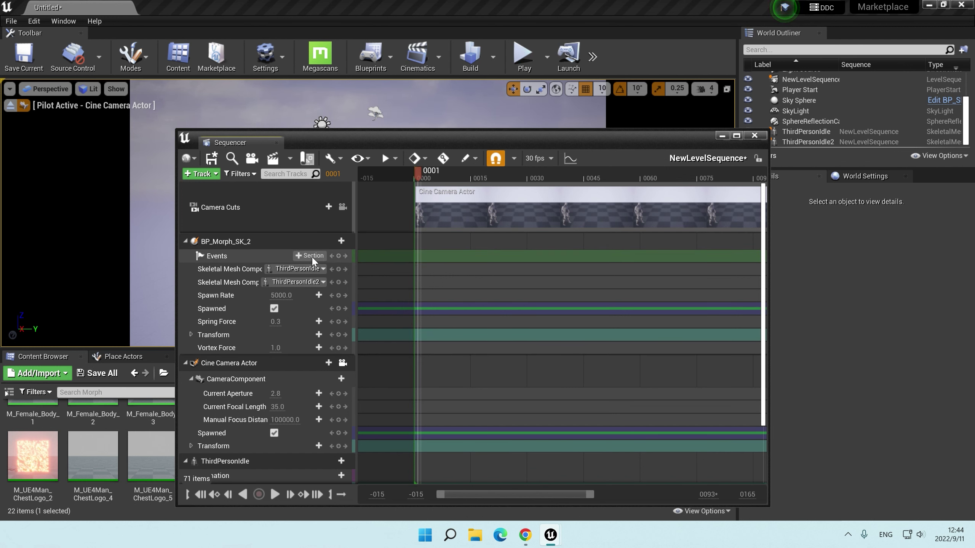
click(338, 256)
right_click(417, 256)
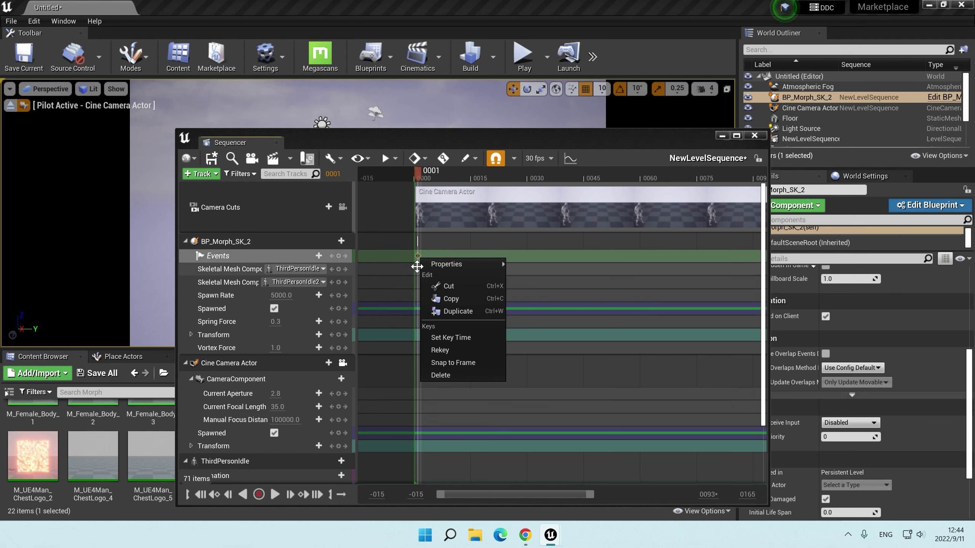
mouse_move(450, 269)
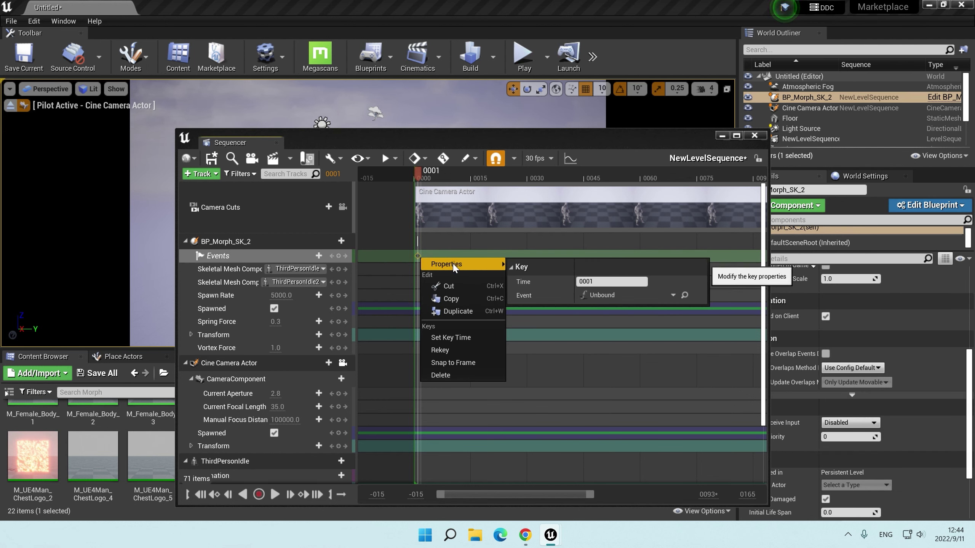
click(612, 298)
click(626, 306)
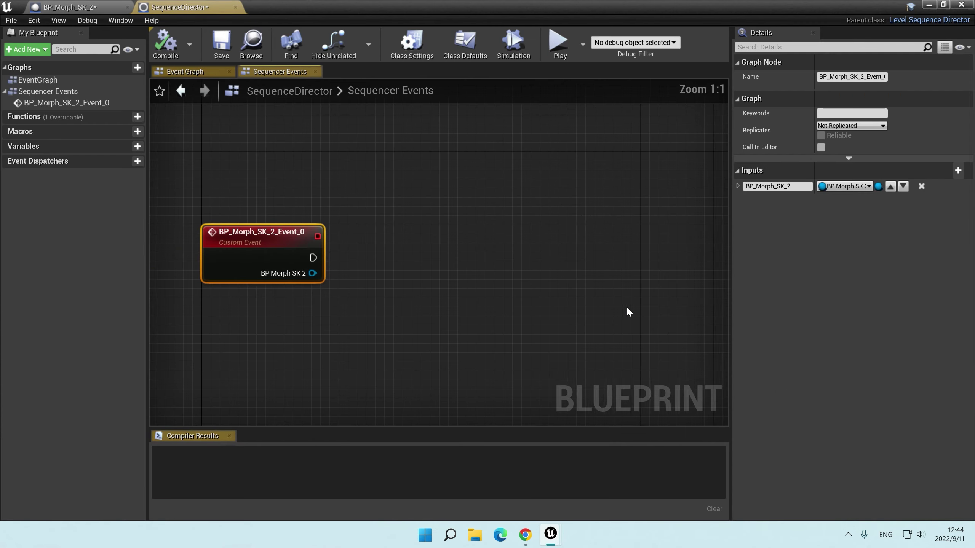
Add a Custom Event named Sequence in BP_Morph_SK_2 and wire it into Spawn System Attached.
click(97, 6)
scroll(430, 278, up, 3)
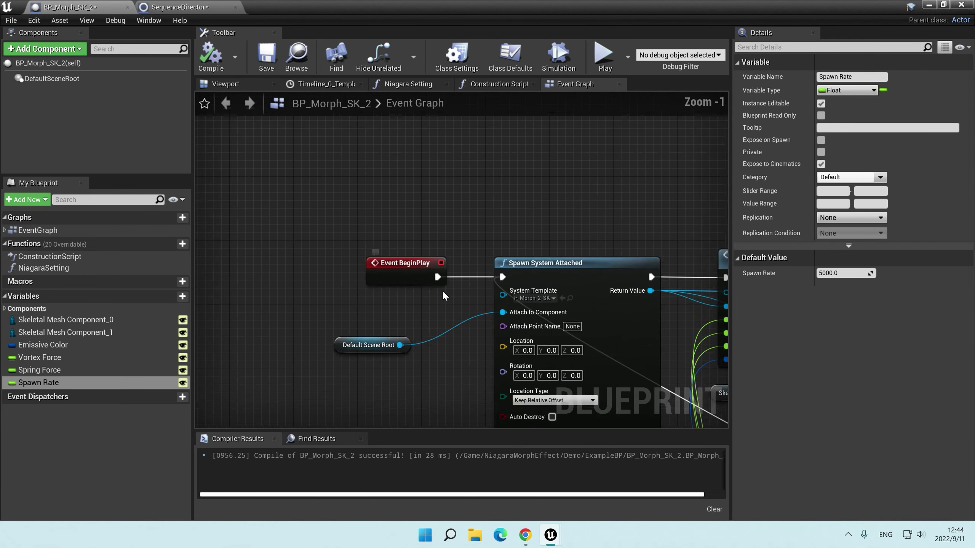
click(385, 218)
right_click(374, 188)
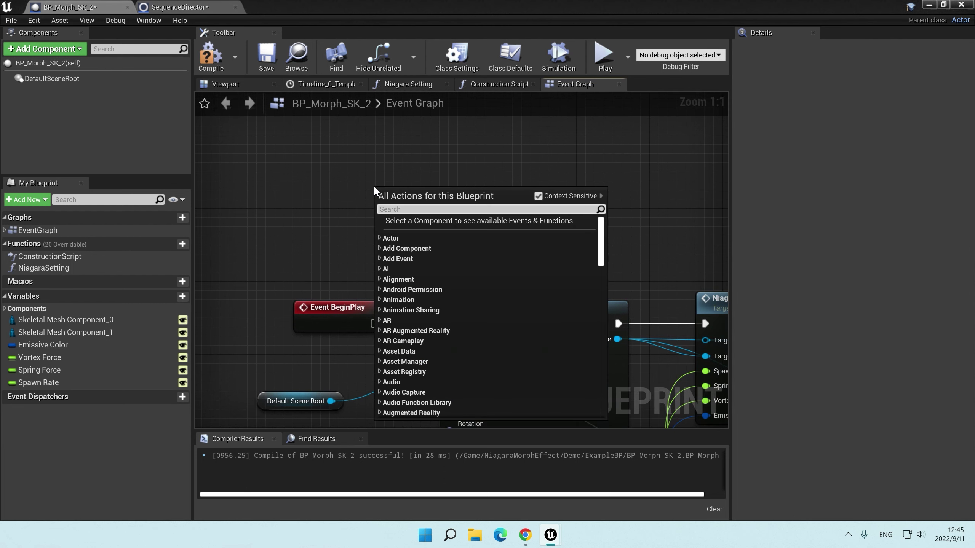
text(cus)
key(Return)
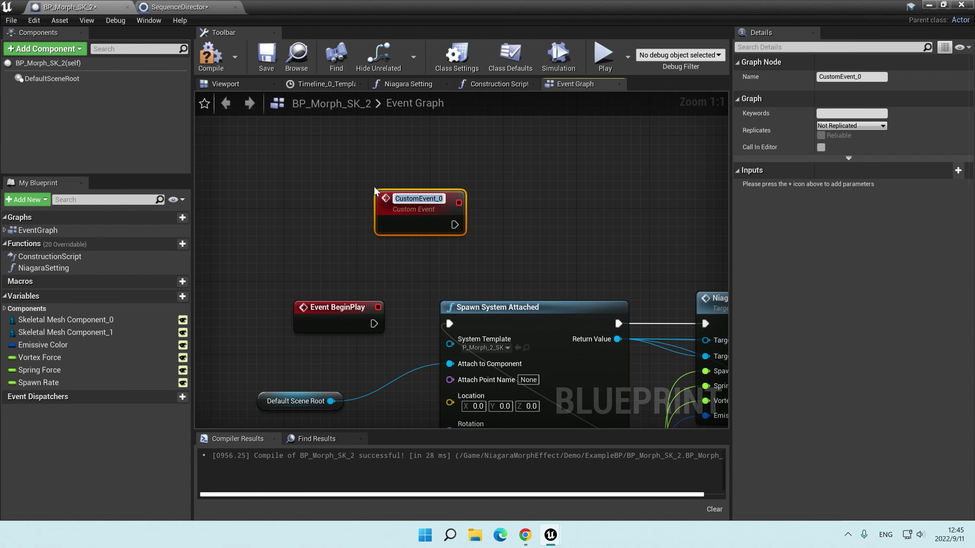
text(Sequen)
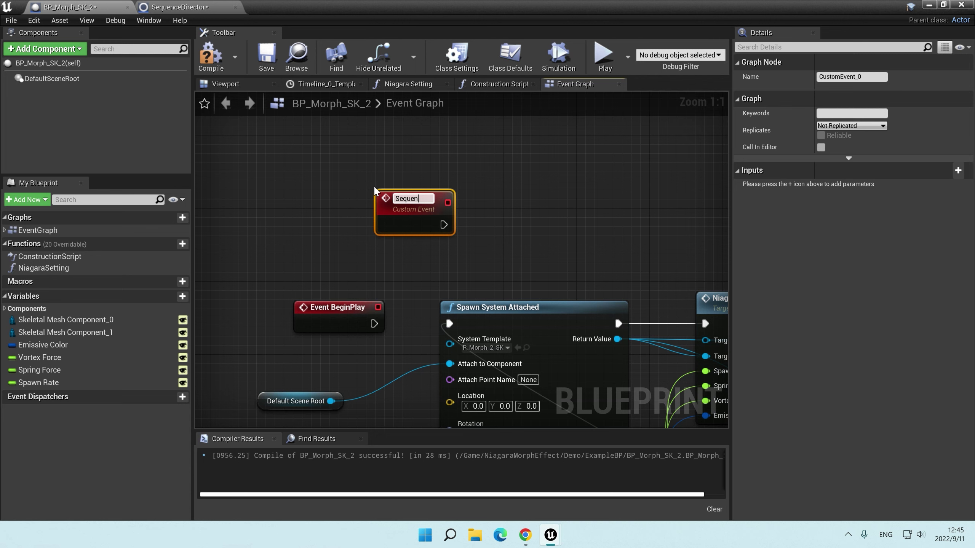
text(ce)
key(Return)
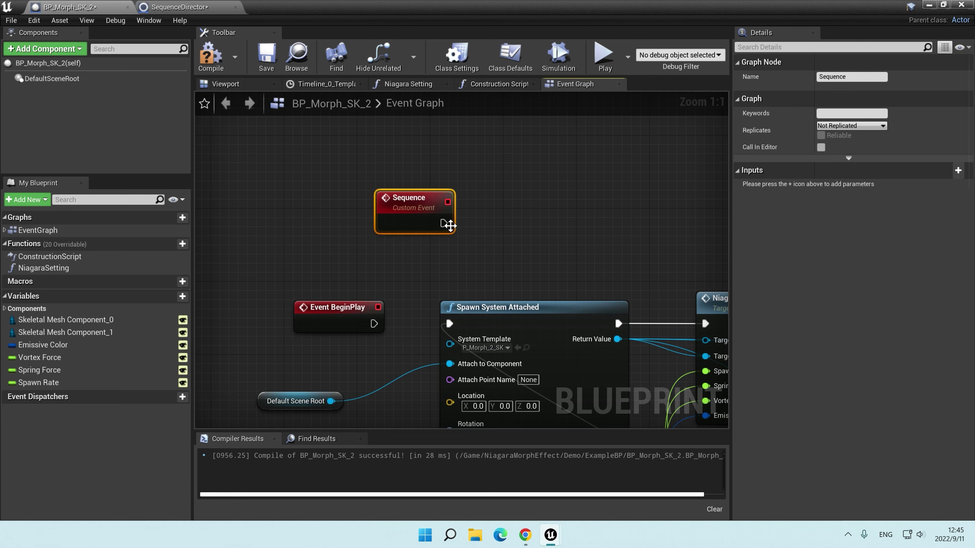
drag(443, 223, 449, 323)
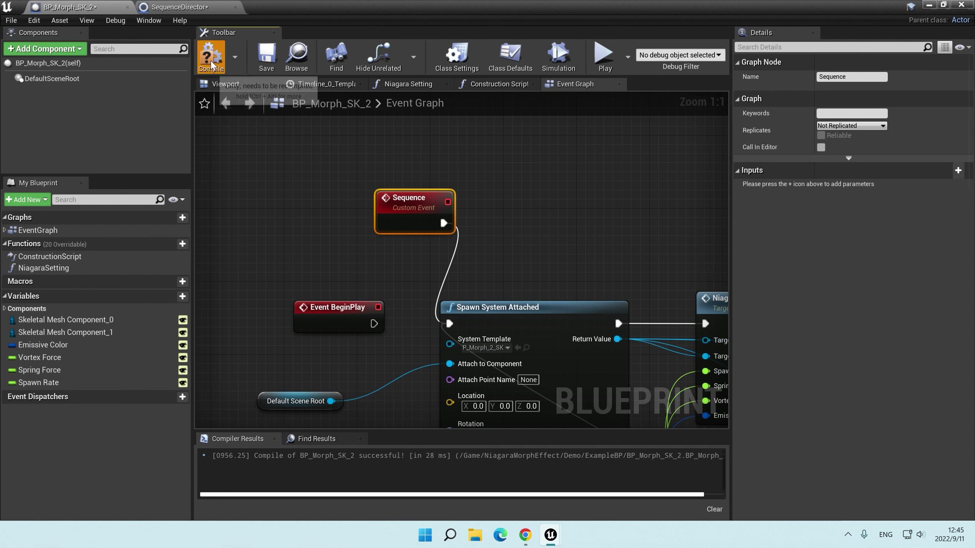
Make BP_Morph_SK_2_Event_0 call Sequence on BP Morph SK 2 and compile the SequenceDirector.
click(216, 6)
drag(487, 272, 548, 265)
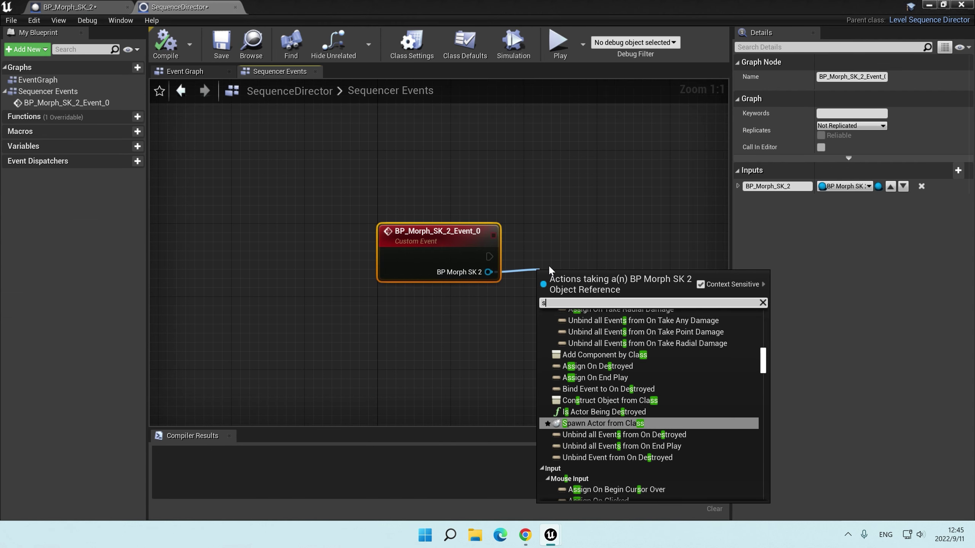
text(seq)
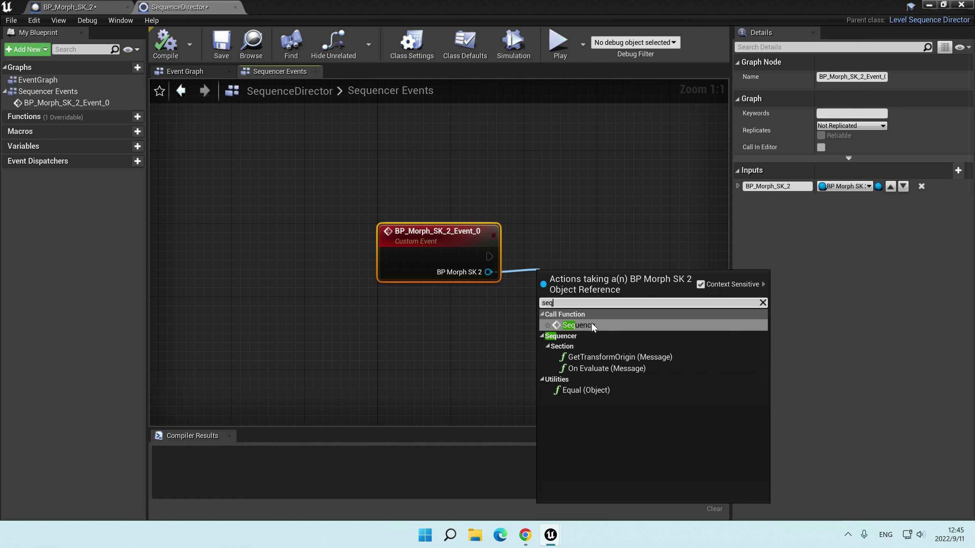
click(587, 325)
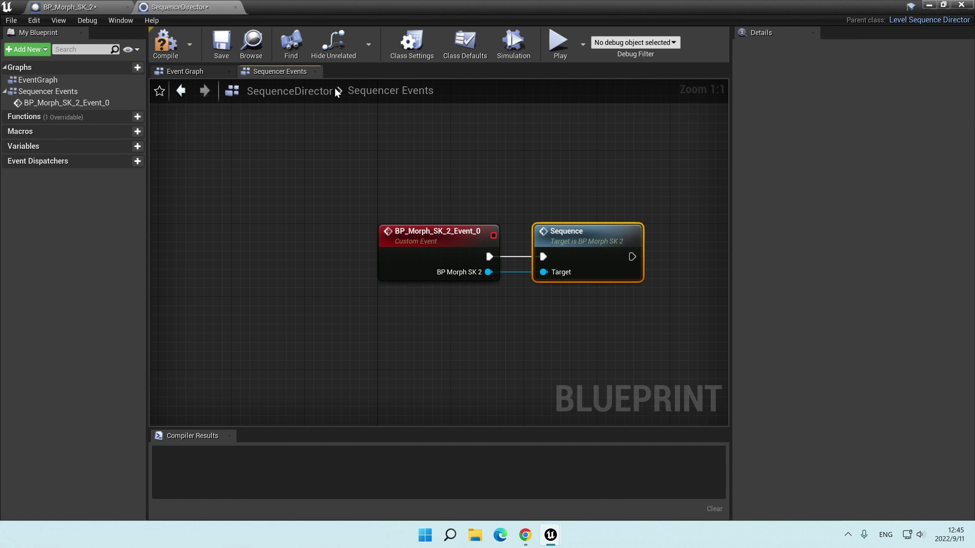
click(169, 46)
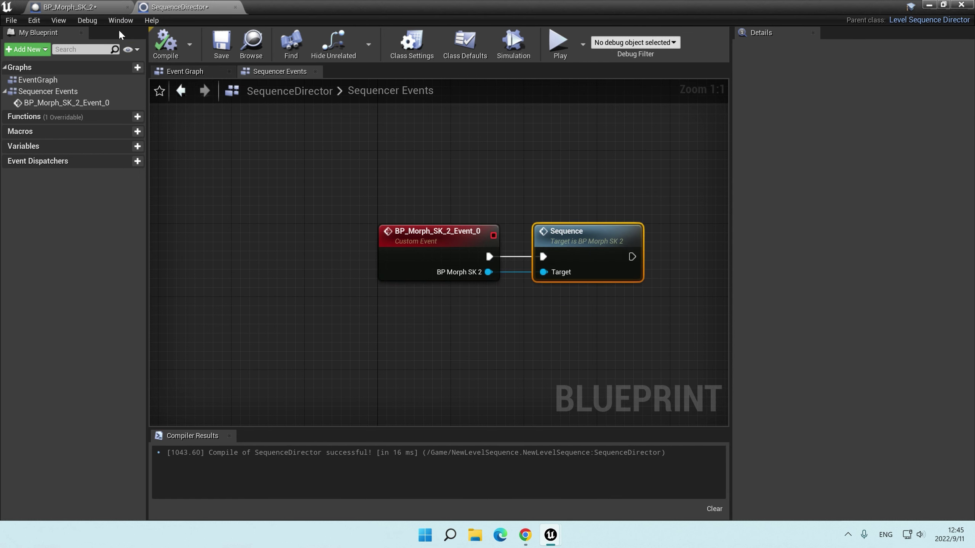
click(69, 6)
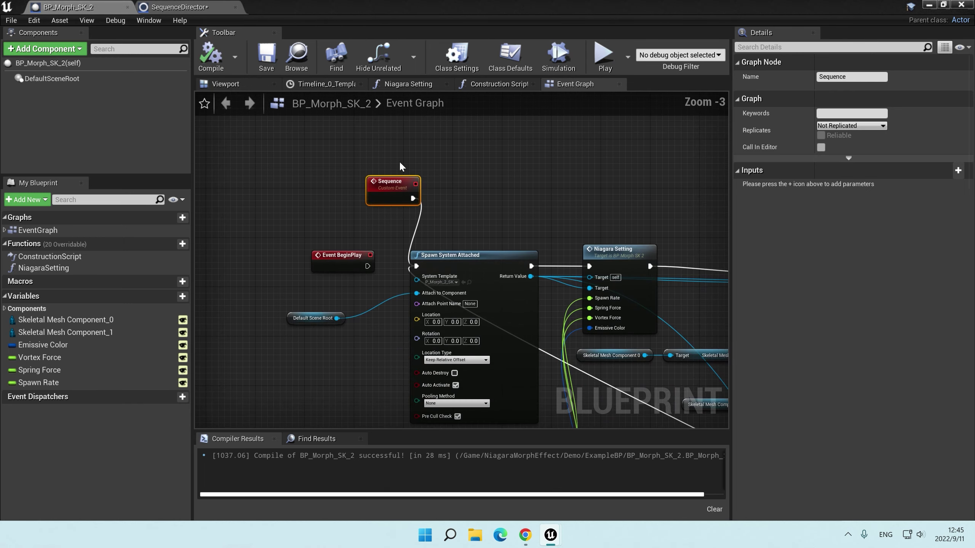
Select NewLevelSequence and show its Playback settings with Auto Play enabled.
click(927, 6)
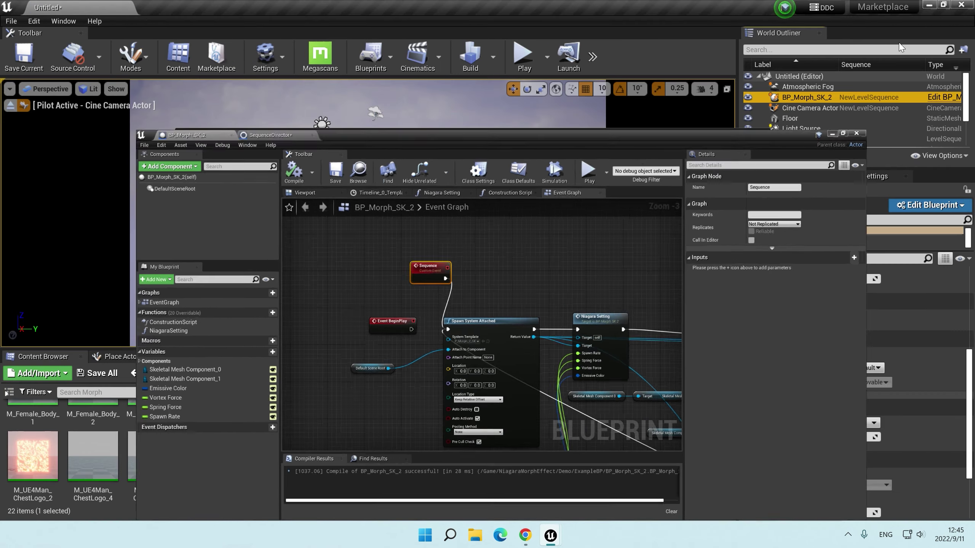
drag(586, 137, 812, 107)
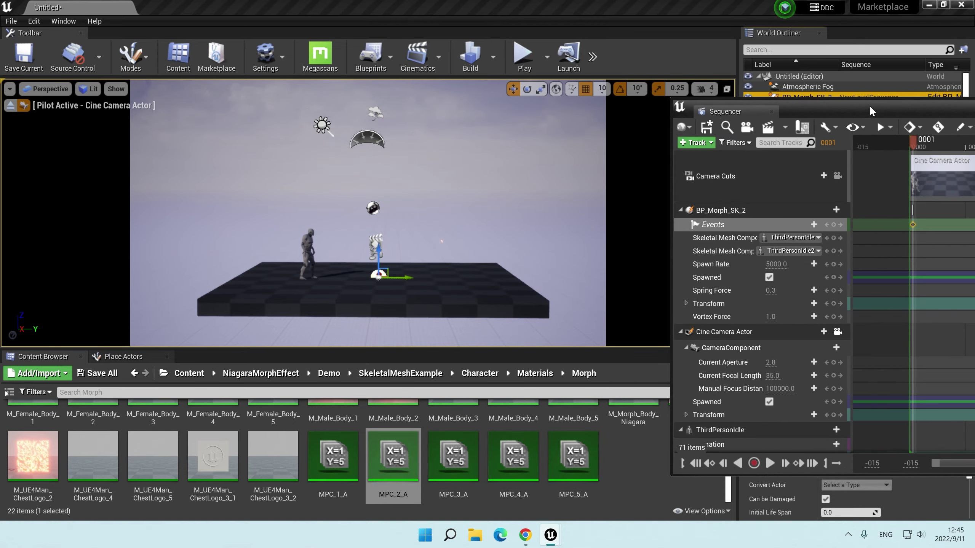
drag(870, 111, 404, 318)
scroll(823, 142, down, 2)
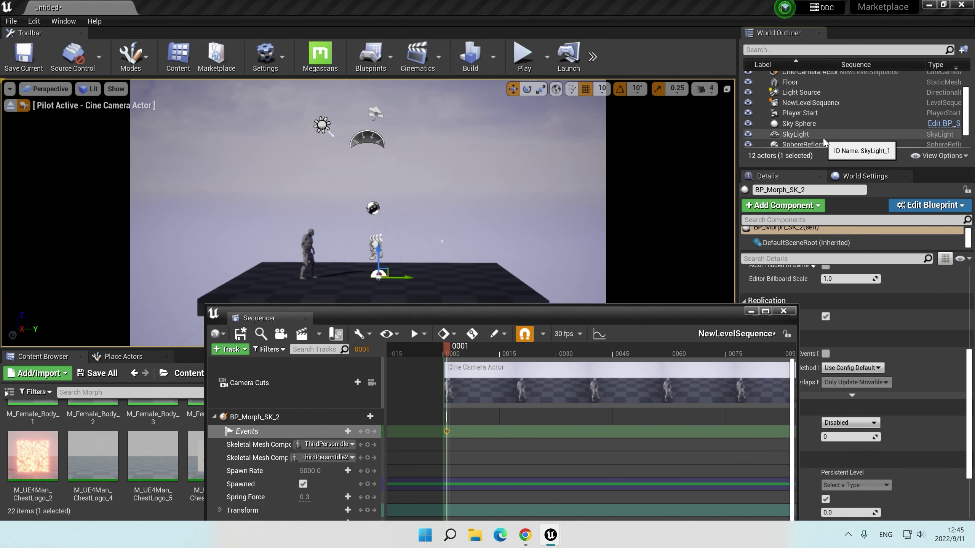
click(822, 102)
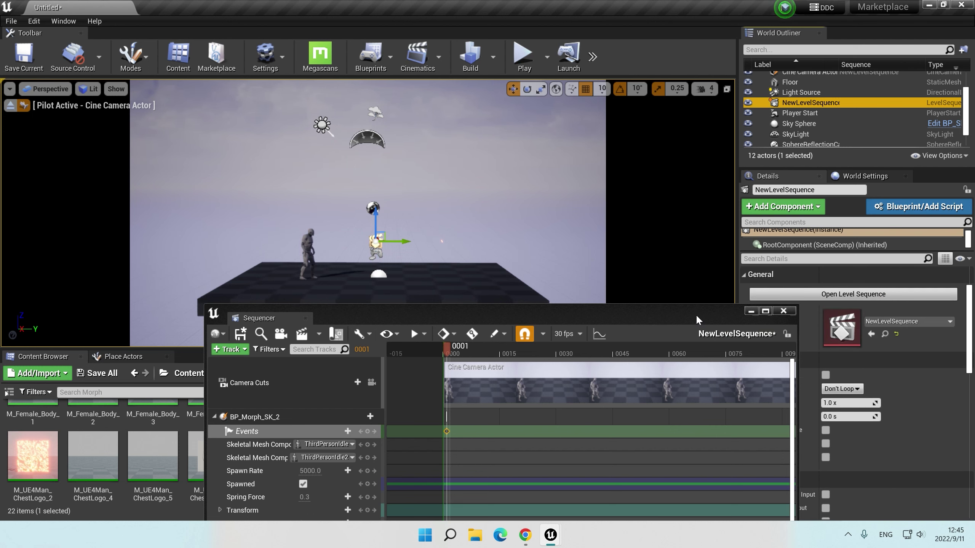
drag(697, 317, 550, 313)
scroll(832, 387, up, 2)
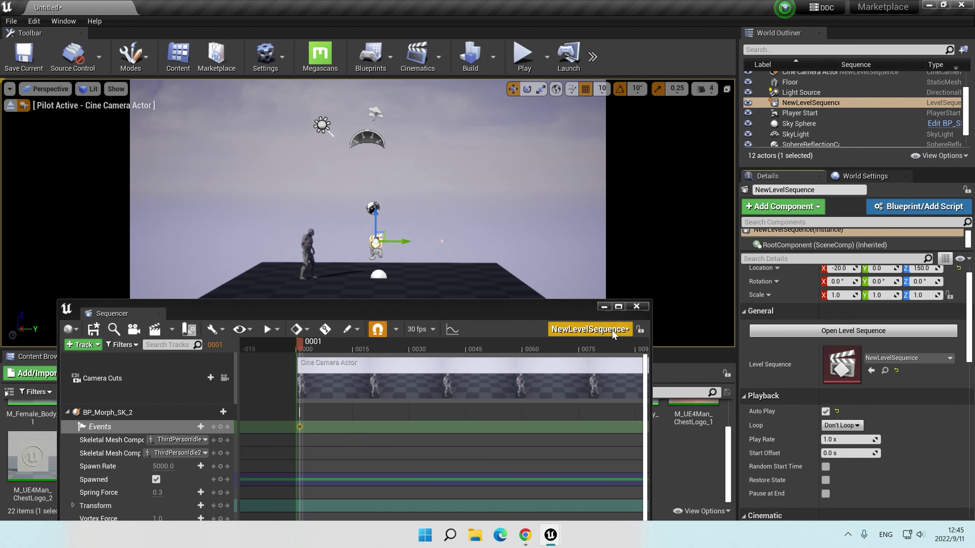
Play-test the level to see the character dissolve into a particle sphere, then stop.
click(603, 306)
click(524, 53)
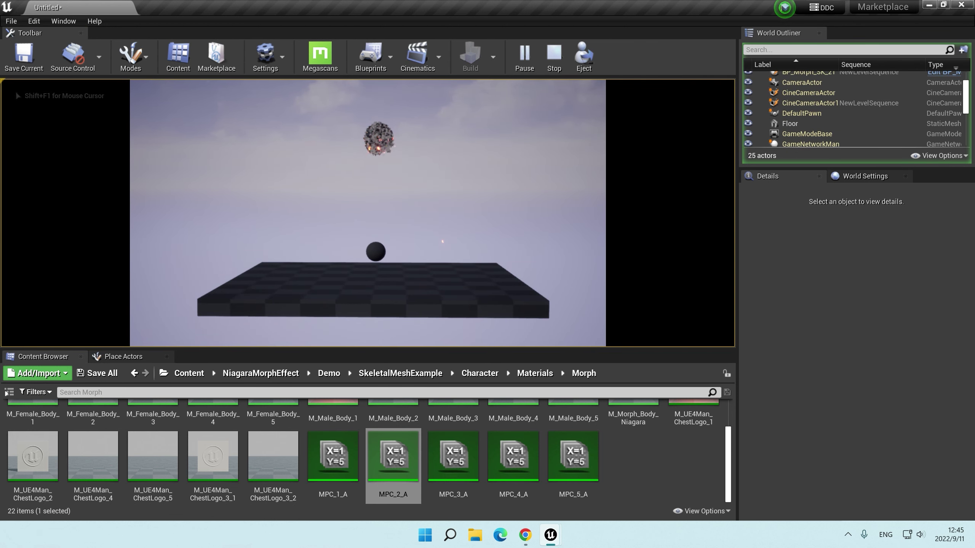
key(Escape)
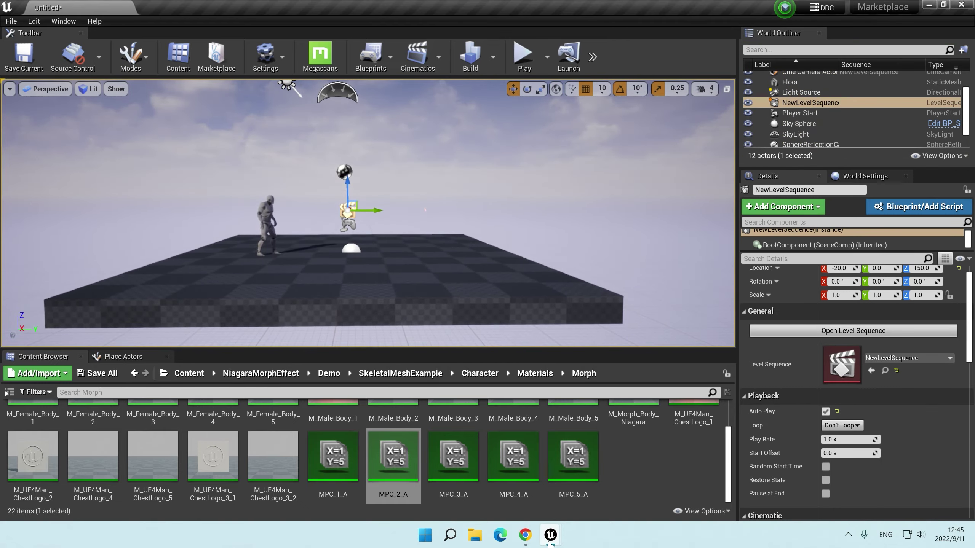
Bring up the Sequencer and widen its view range end frame.
mouse_move(549, 537)
click(445, 453)
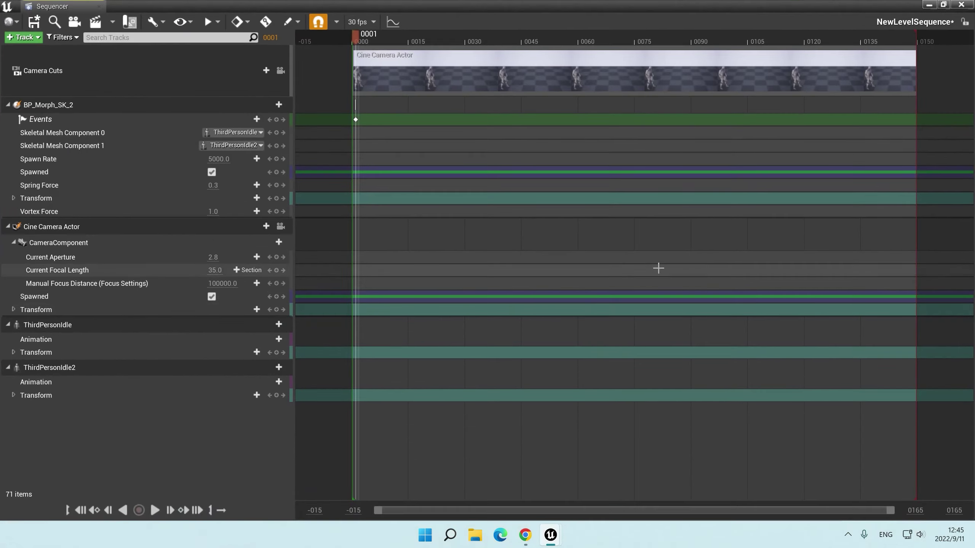
click(915, 511)
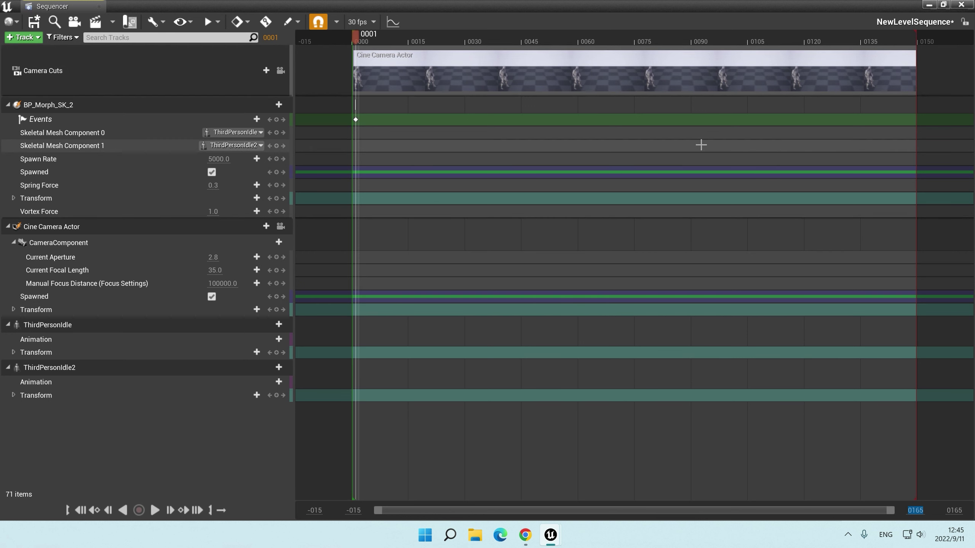
text(300)
ctrl+scroll(701, 145, down, 3)
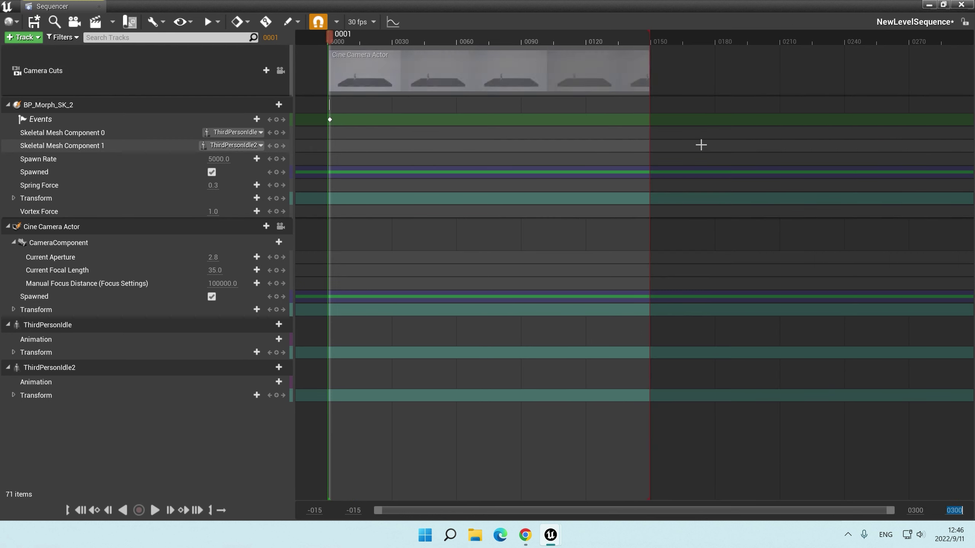
Extend the playback end and Cine Camera Actor cut to about frame 282, then play-test.
drag(649, 50, 939, 80)
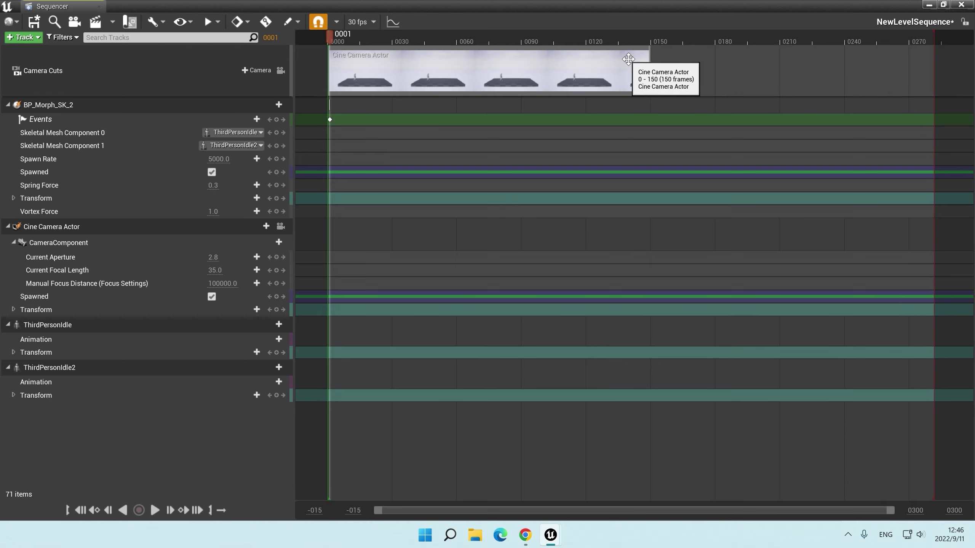
drag(649, 71, 932, 79)
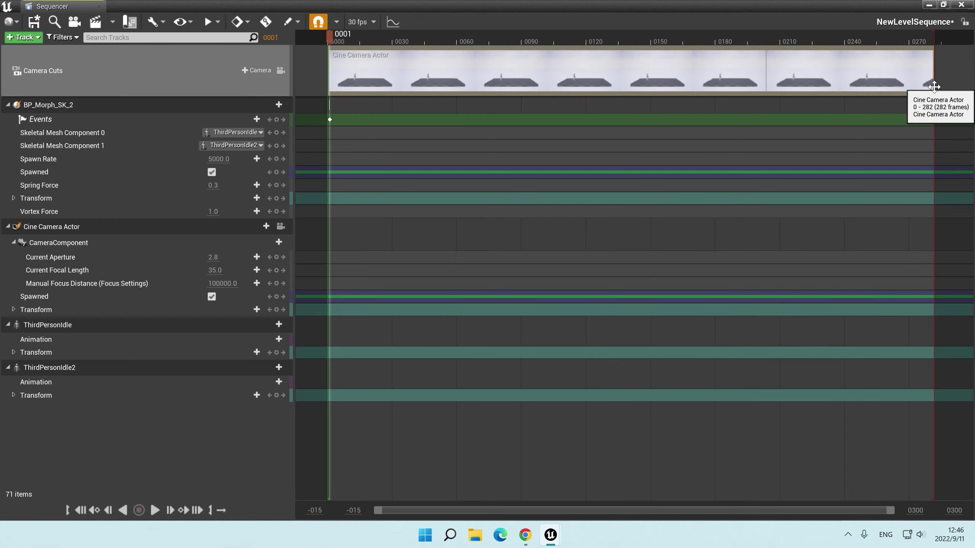
click(928, 8)
click(525, 56)
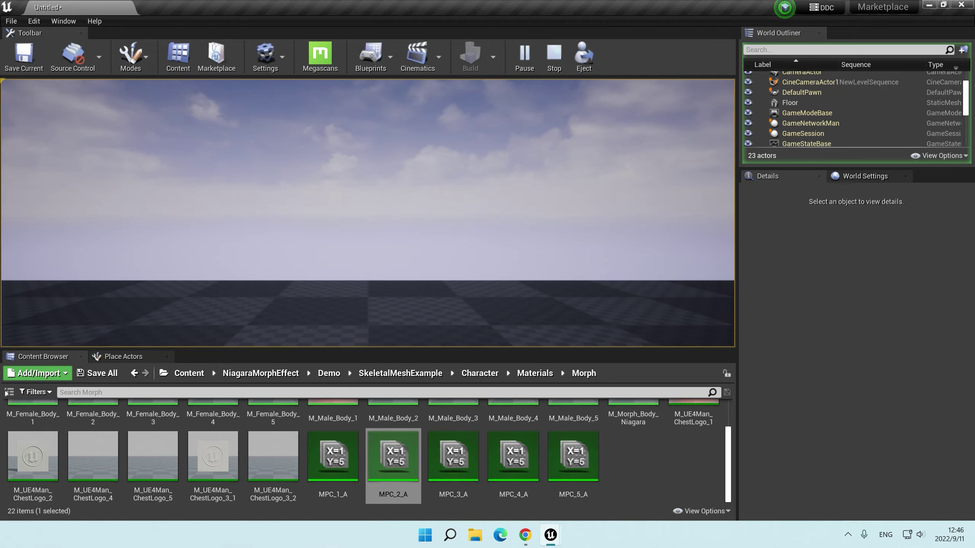
In the Sequencer, set the view range end to 400.
key(shift+F1)
mouse_move(550, 534)
click(653, 472)
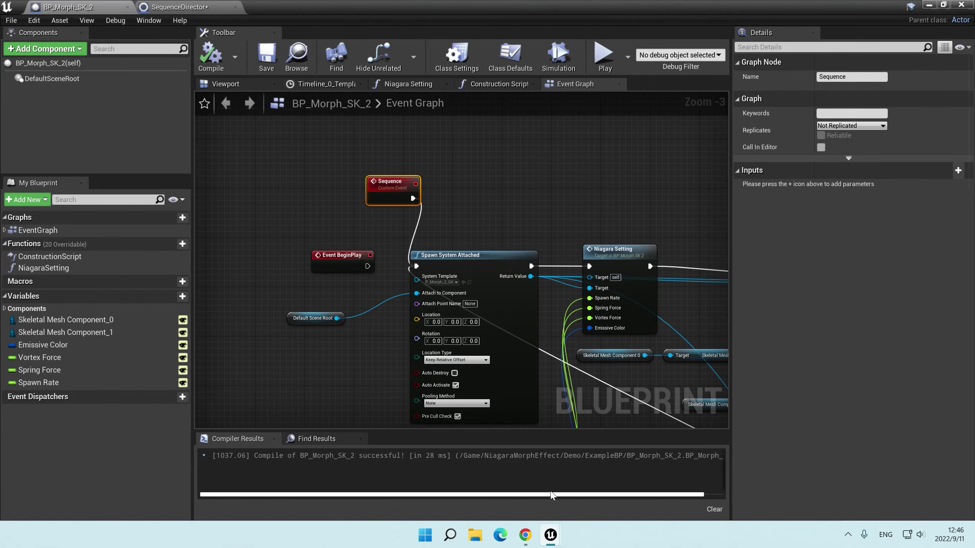
click(552, 491)
text(400)
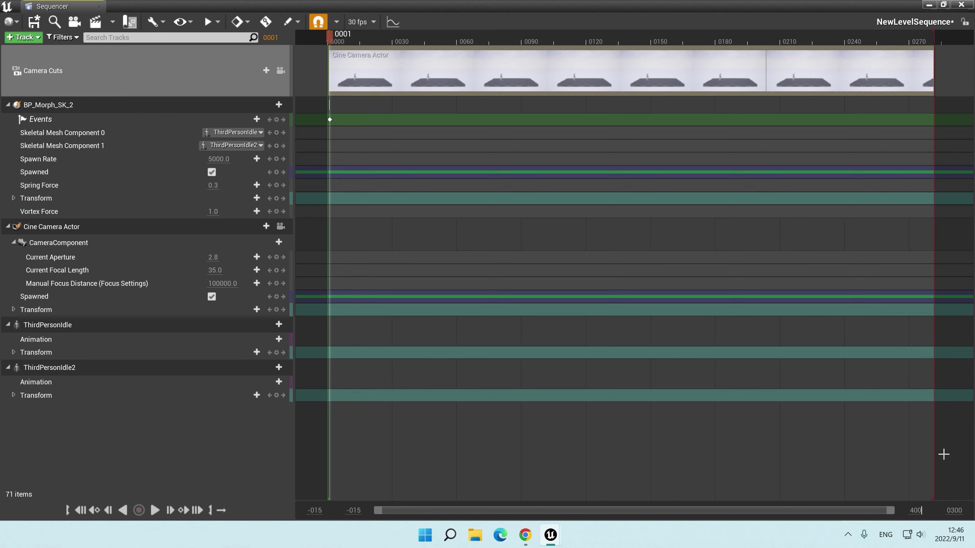
key(Return)
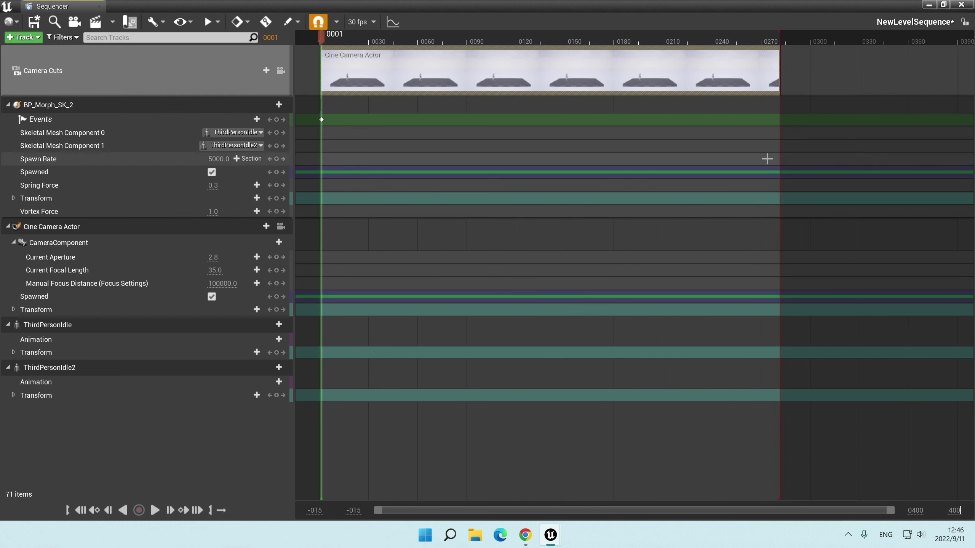
Move the playback end and Cine Camera Actor cut out to frame 400.
drag(781, 38, 971, 60)
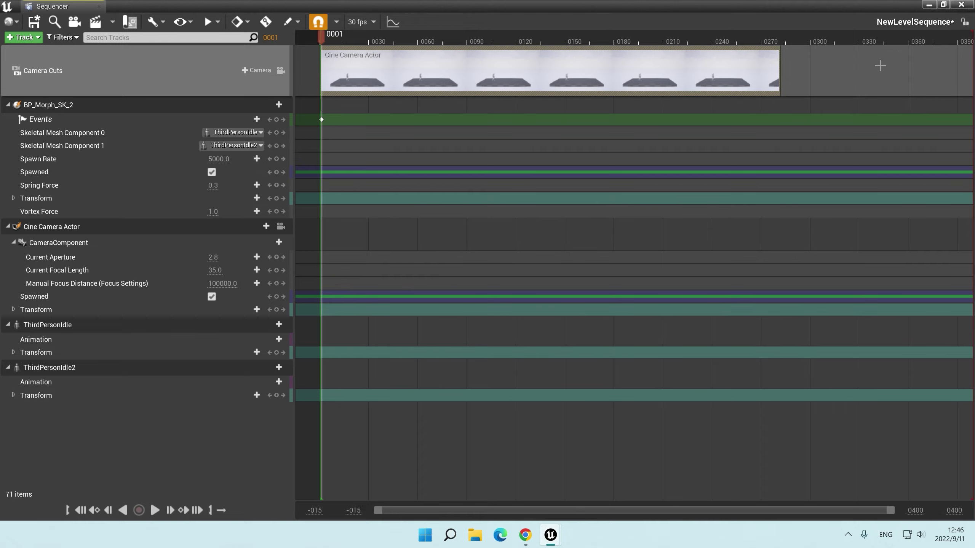
drag(781, 72, 944, 73)
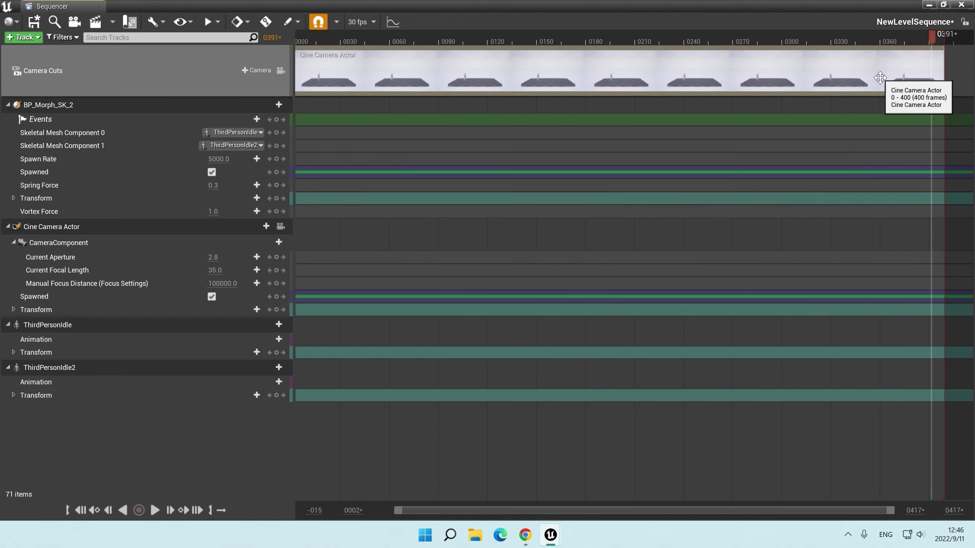
key(alt+Tab)
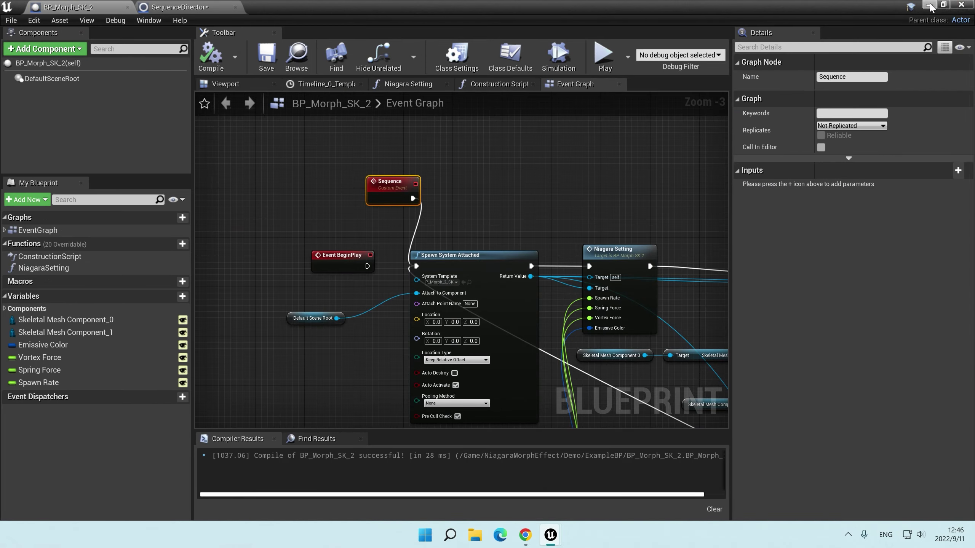
click(929, 5)
Play-test the level, stop it, and open the Sky Sphere's context menu.
click(524, 54)
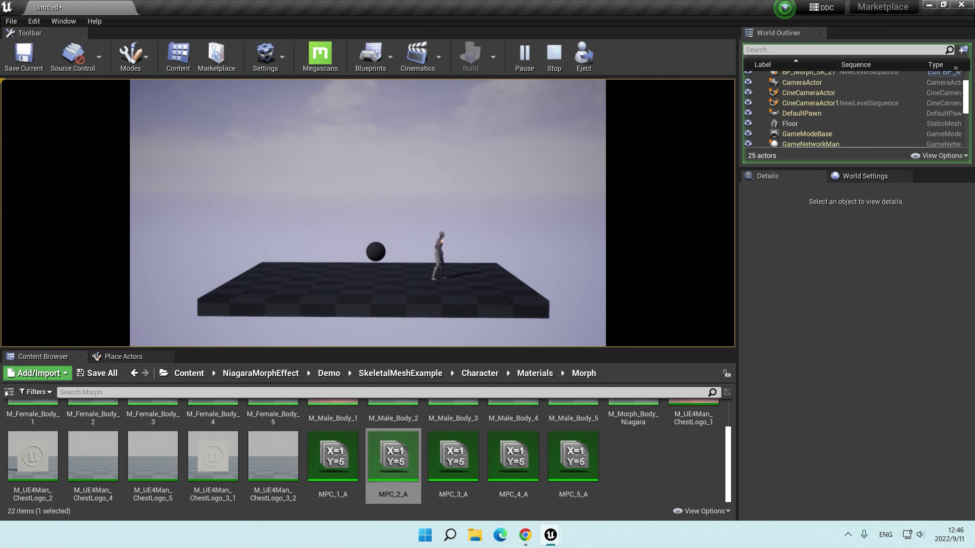
key(Escape)
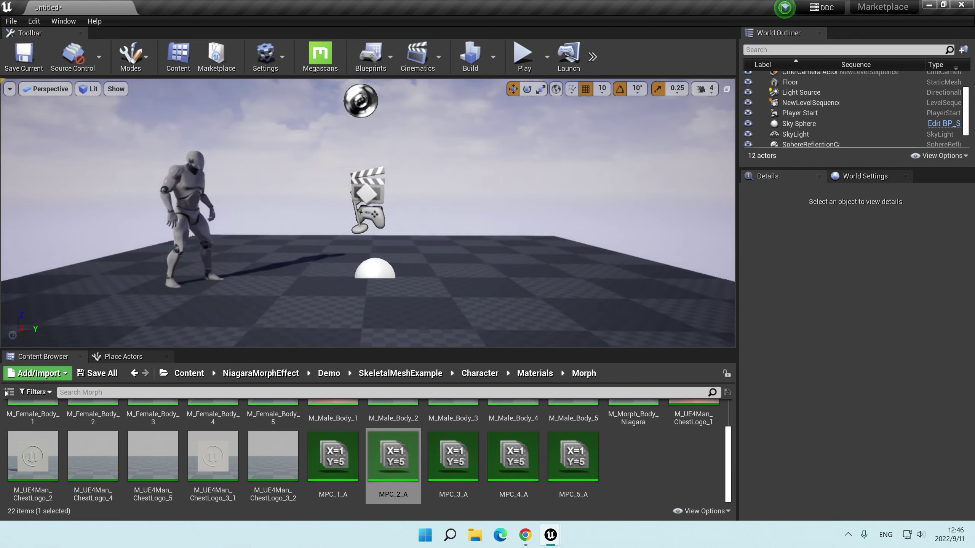
right_click(482, 205)
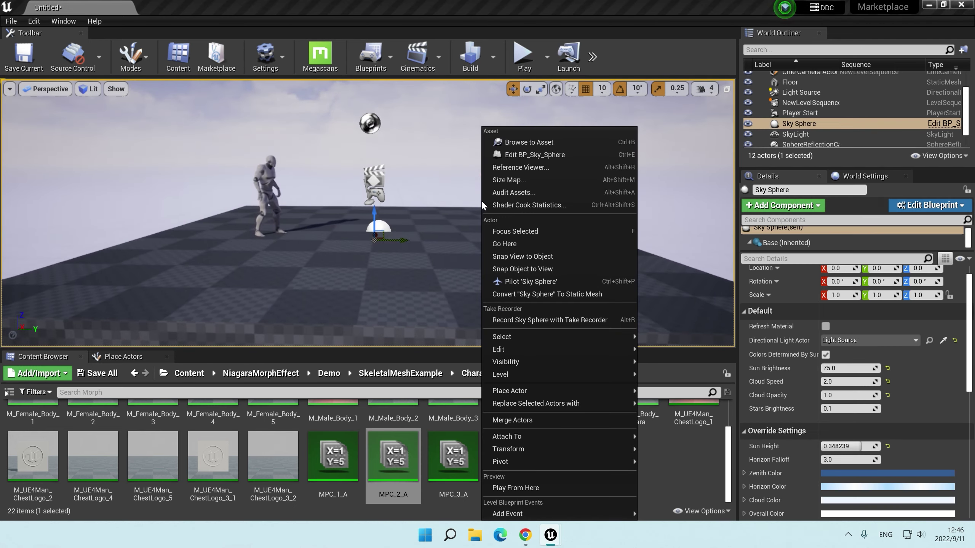